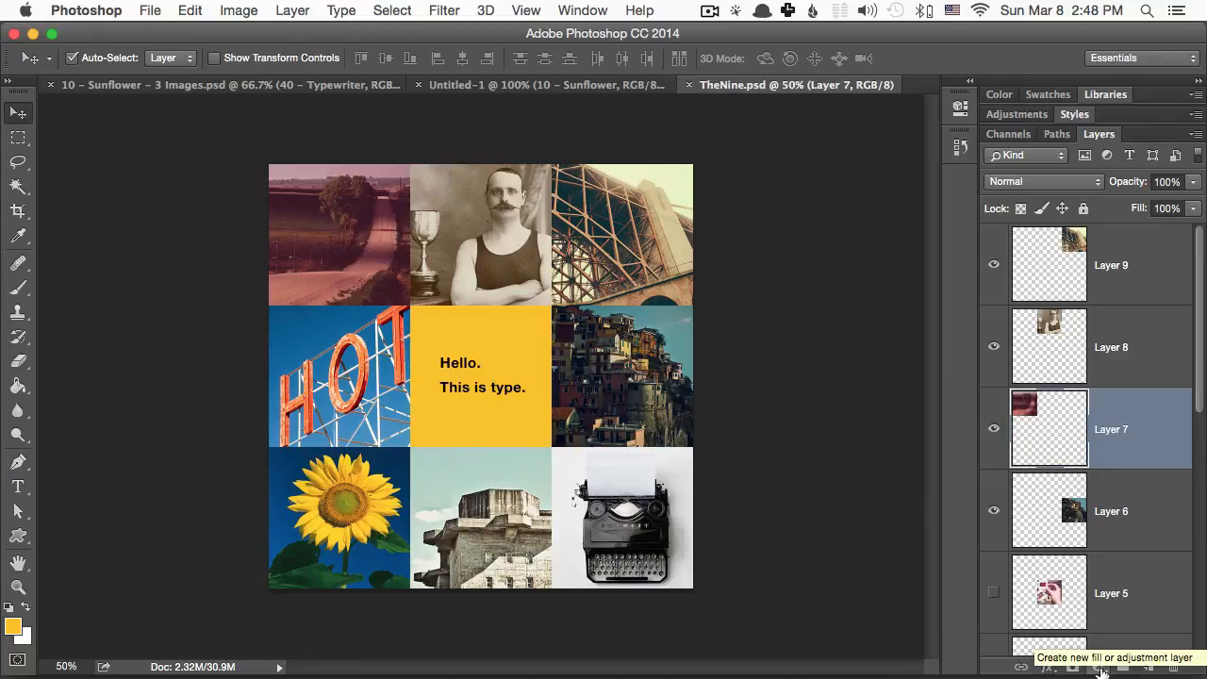
Add a Hue/Saturation adjustment layer above Layer 7 and set Hue to +24, Saturation to +45 and Lightness to +28.
left_click(1100, 667)
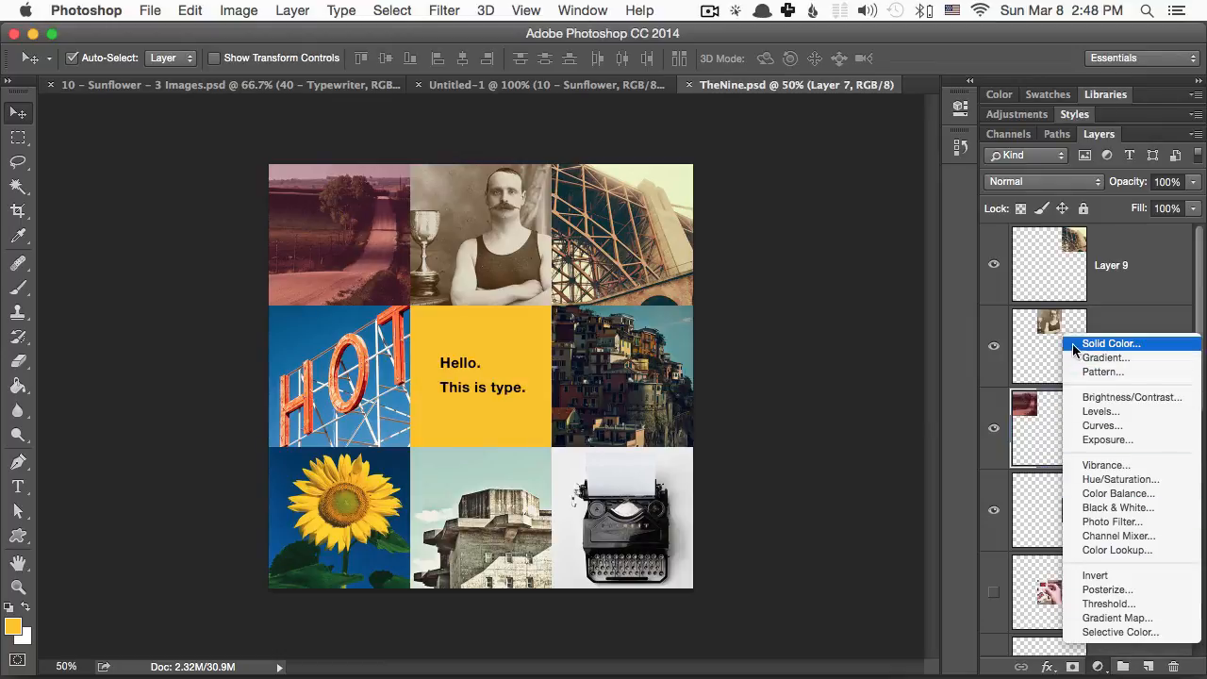
left_click(1122, 479)
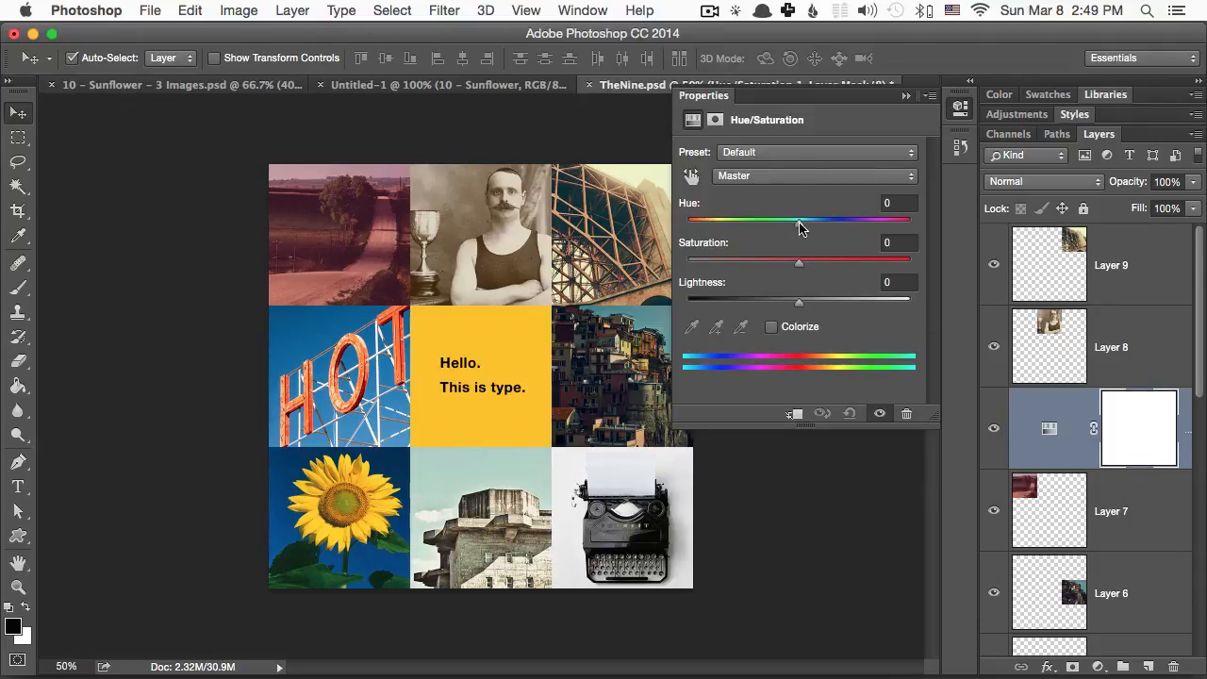
left_click_drag(799, 227, 850, 262)
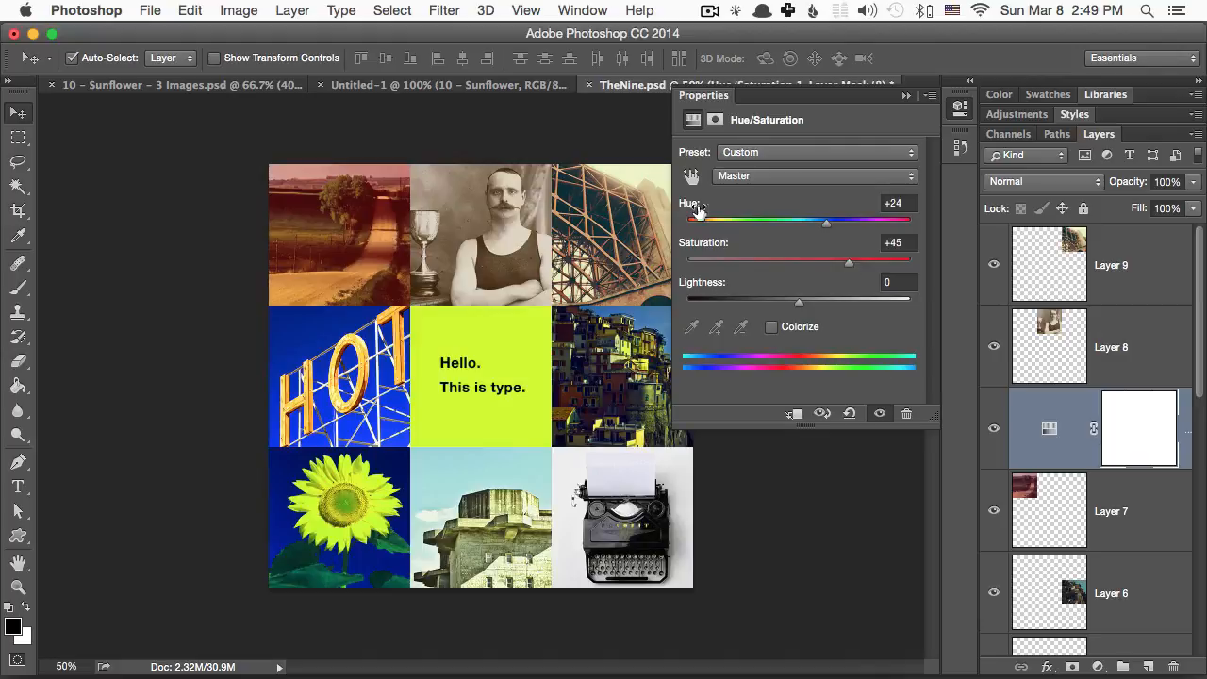
left_click_drag(800, 300, 830, 302)
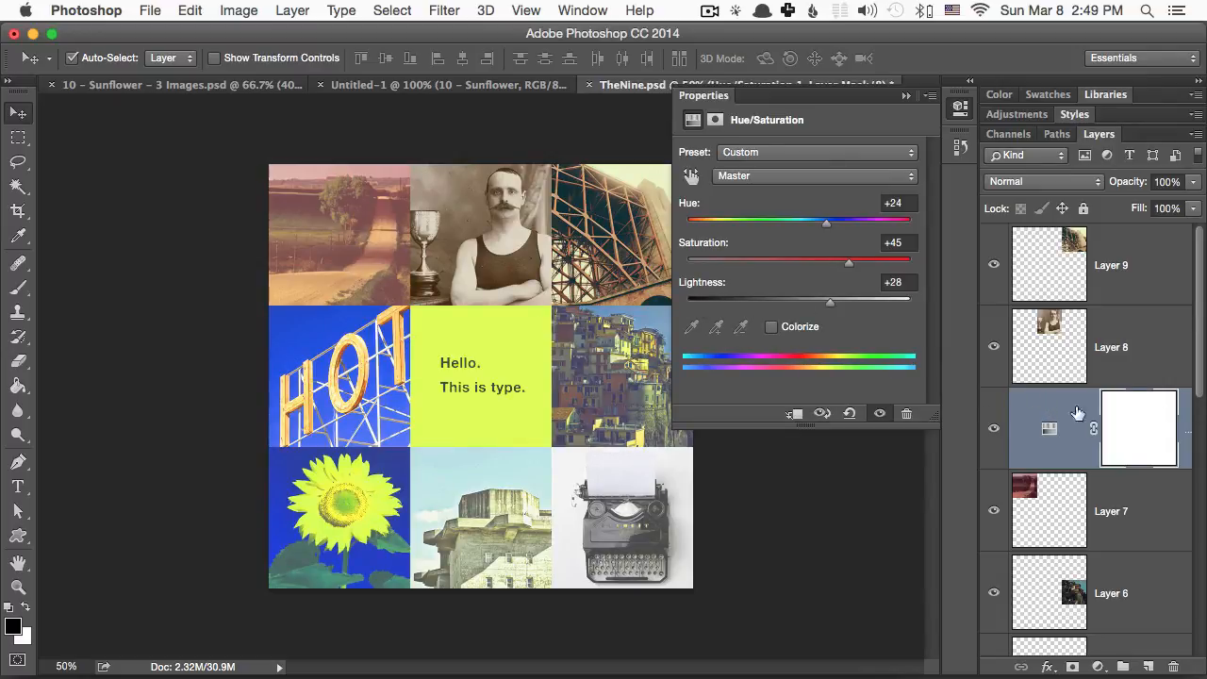
Try the Hue/Saturation layer above Layer 9 with Hue at +143, and delete it.
left_click_drag(1047, 415, 1037, 246)
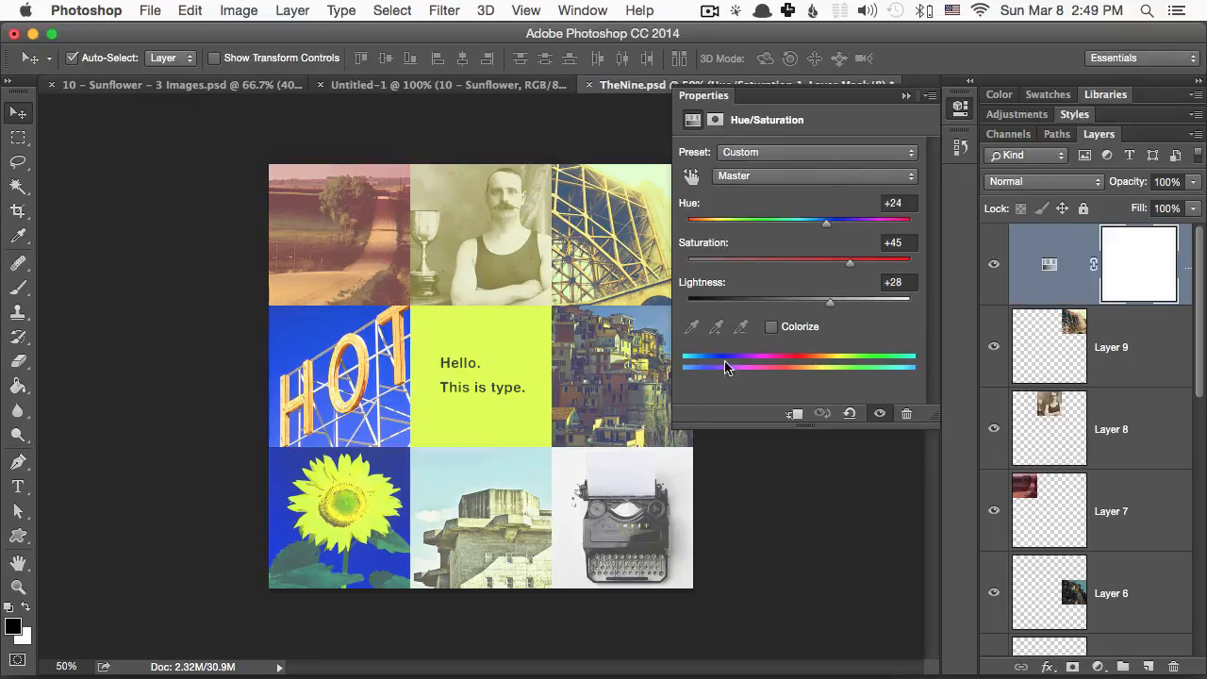
left_click_drag(841, 223, 895, 222)
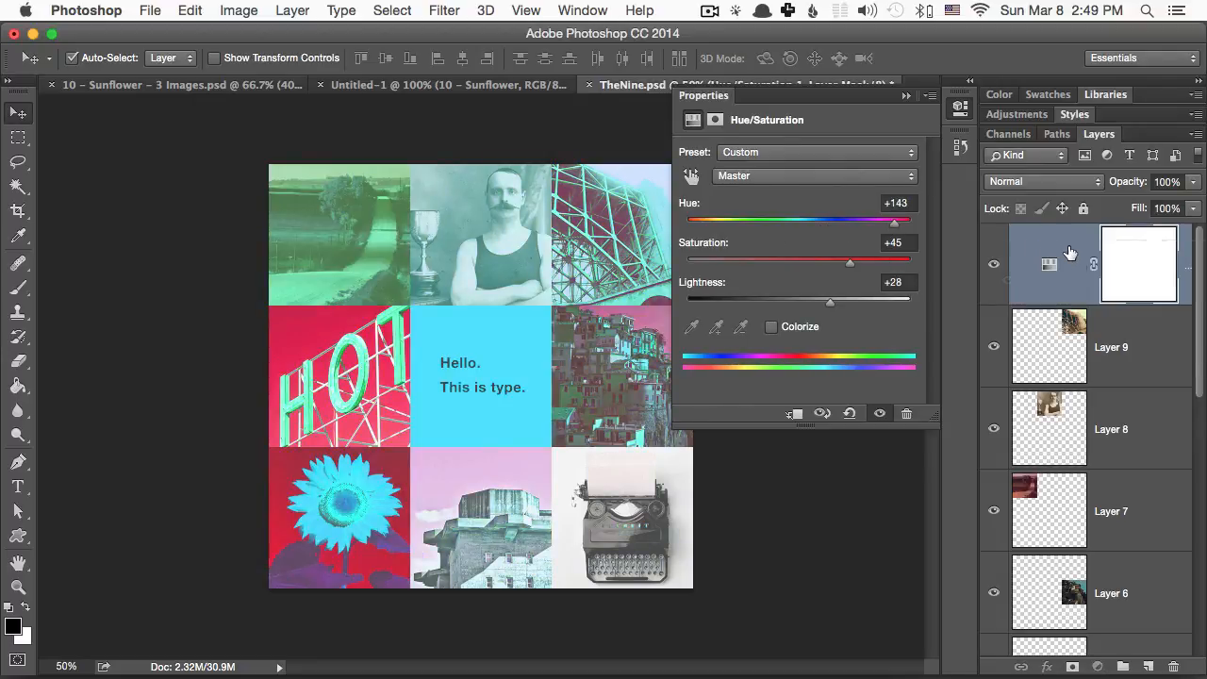
left_click_drag(1075, 244, 1174, 667)
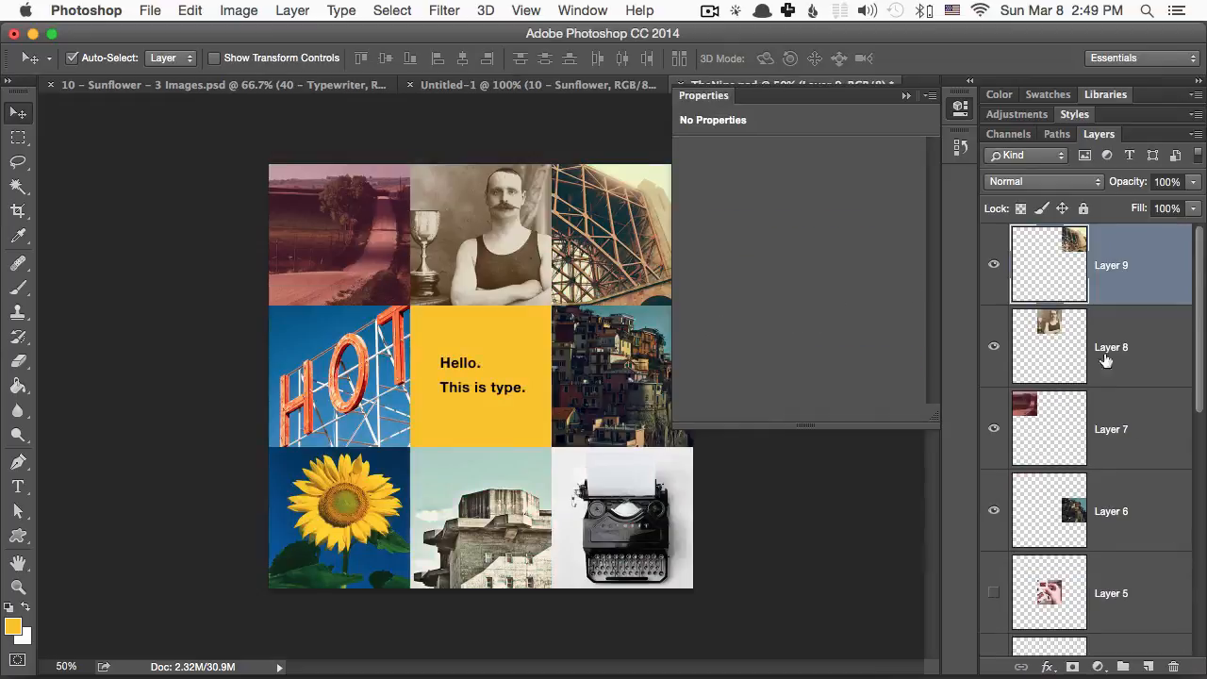
Add a Color Balance adjustment layer above Layer 9 and set the midtones' Yellow–Blue value to -66.
left_click(1098, 667)
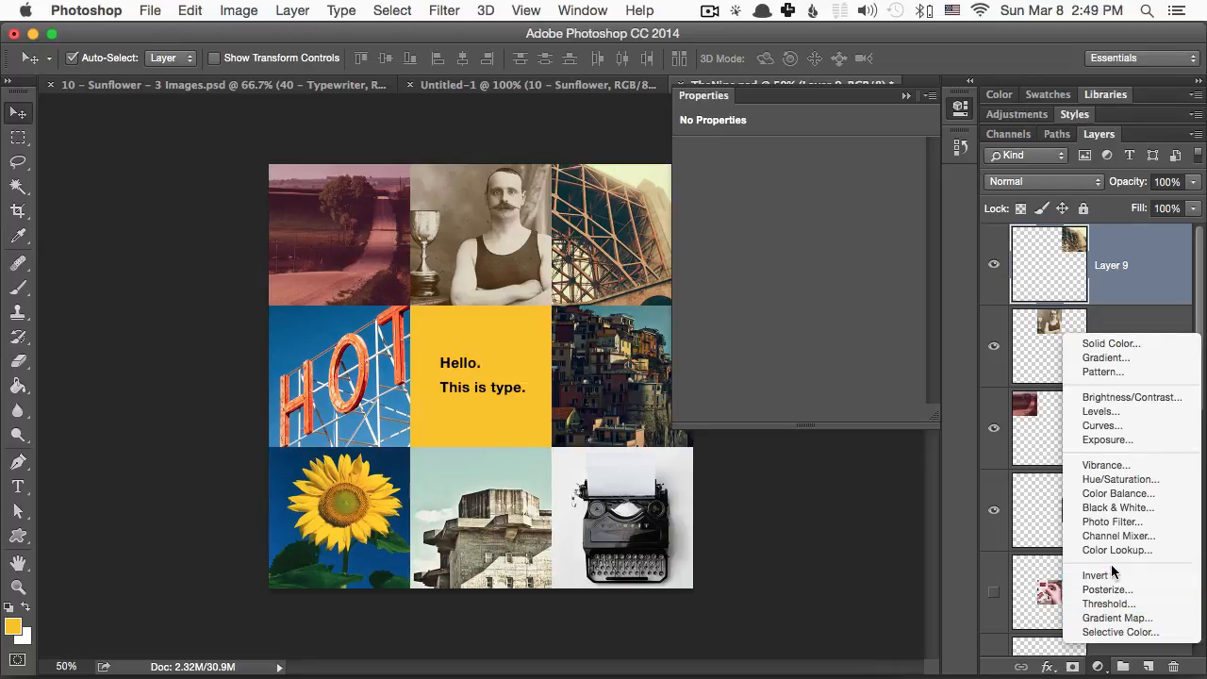
left_click(1119, 493)
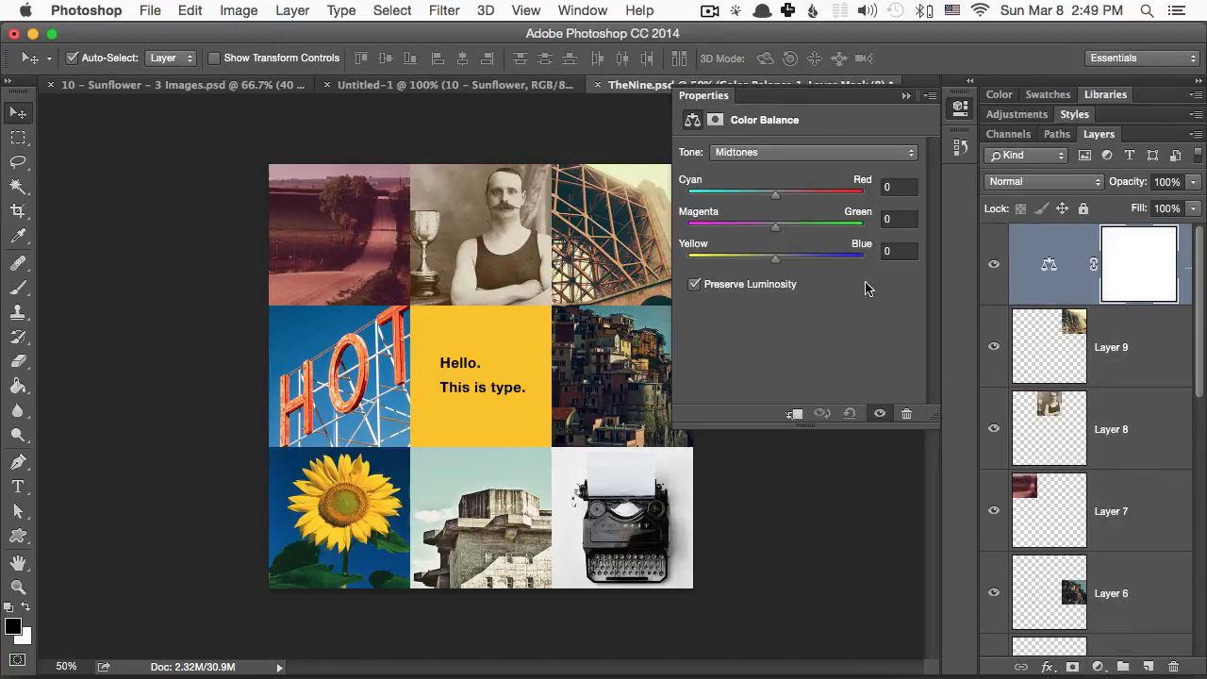
left_click_drag(779, 267, 713, 265)
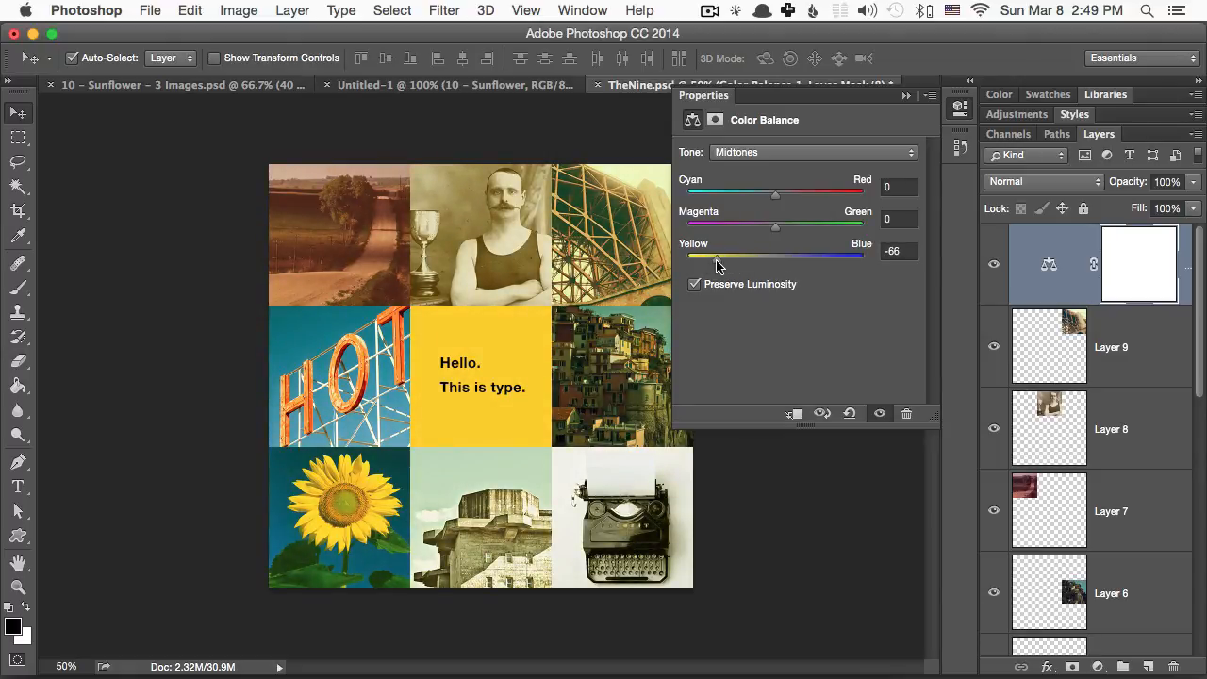
Shift the Color Balance shadows toward yellow and set the highlights' Yellow–Blue value to -43.
left_click(805, 156)
left_click(803, 141)
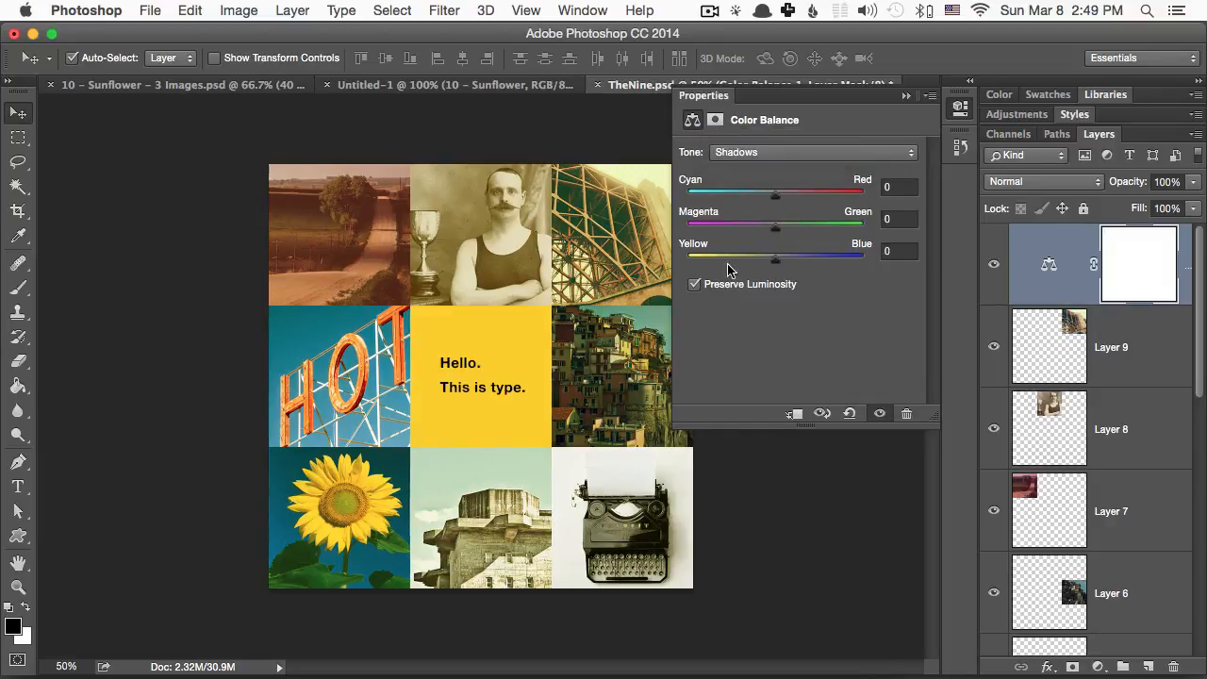
mouse_move(755, 264)
left_mouse_down()
mouse_move(729, 261)
mouse_move(752, 264)
mouse_move(740, 264)
left_mouse_up()
left_click(770, 157)
left_click(769, 181)
Compare the photo grid with and without the Color Balance layer at full opacity.
left_click(994, 265)
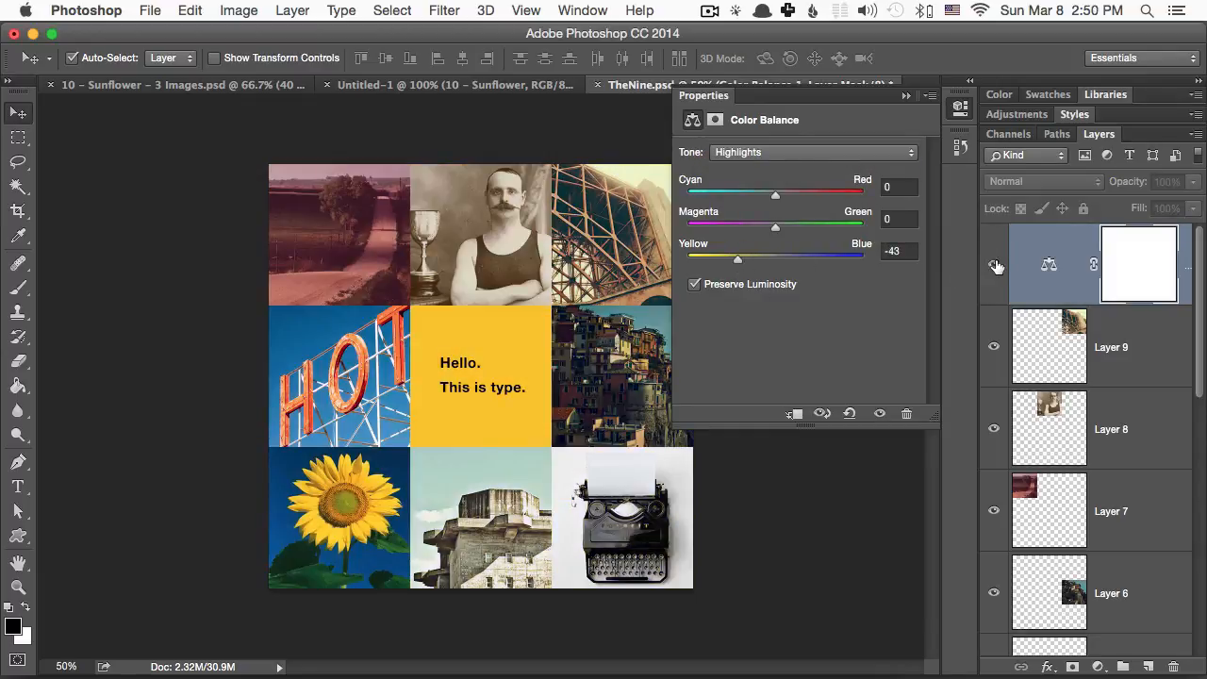
left_click(994, 265)
left_click(994, 266)
left_click(994, 266)
left_click(994, 266)
left_click(994, 266)
left_click(994, 266)
left_click(994, 266)
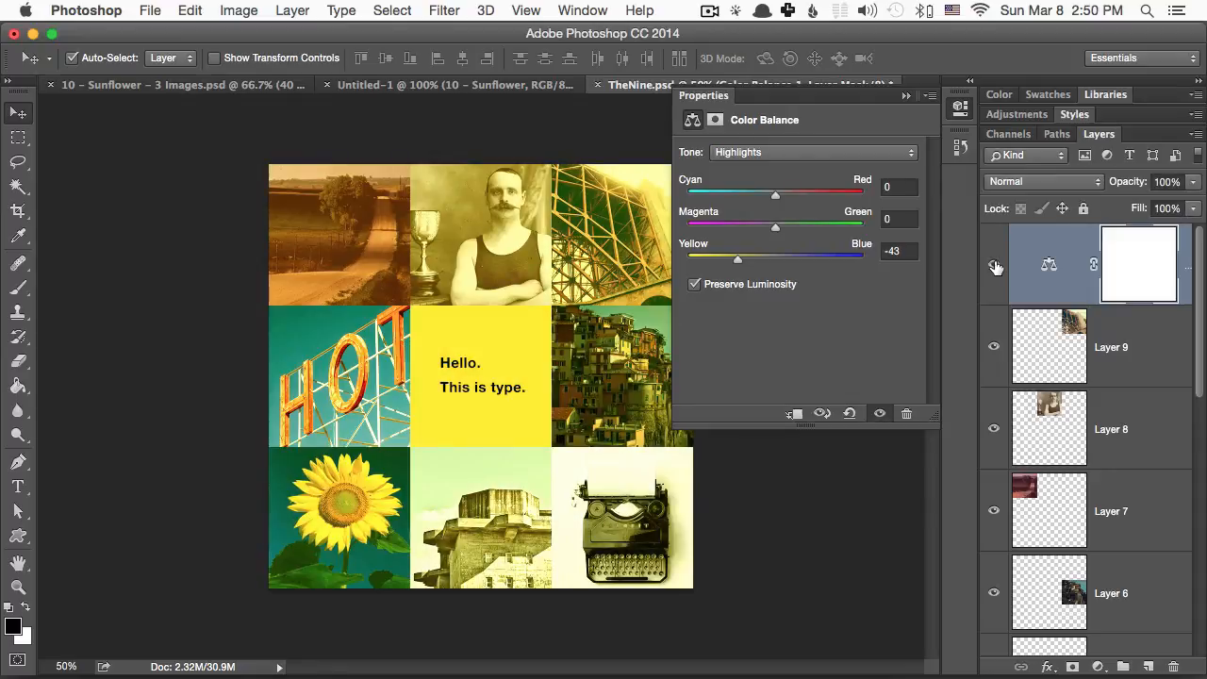
left_click(995, 266)
left_click(994, 266)
Collapse the adjustment properties and set the Color Balance layer's opacity to 50%.
left_click(906, 95)
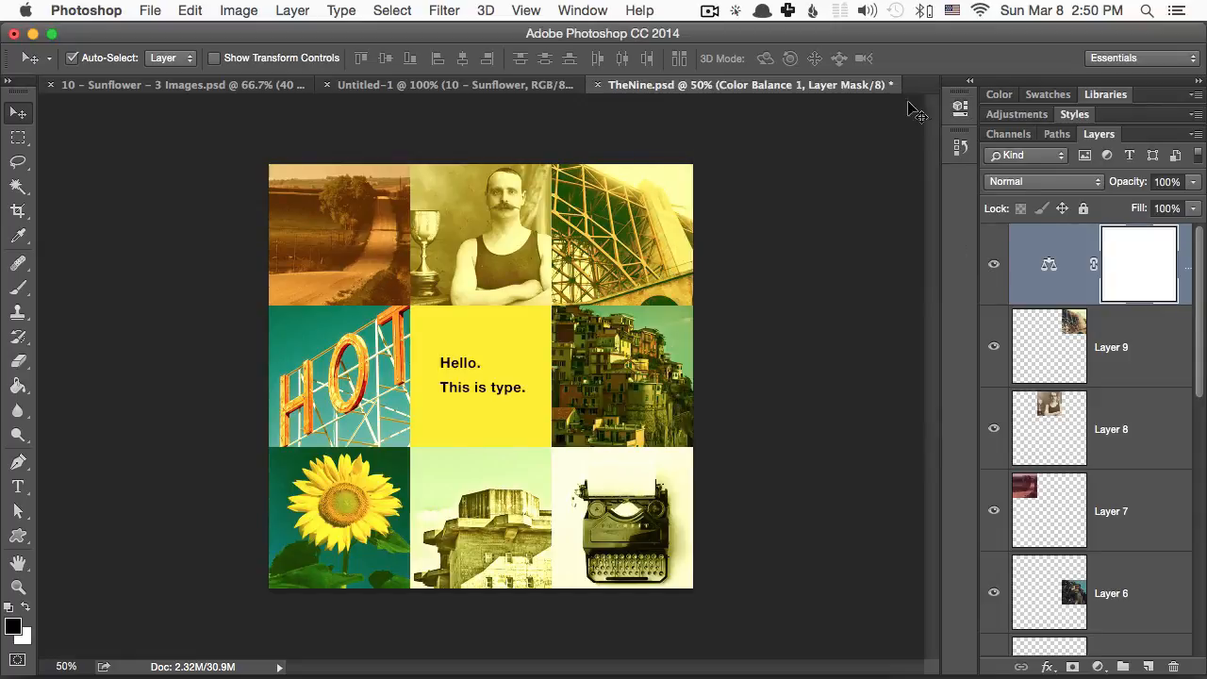
left_click(994, 267)
left_click(993, 268)
left_click(1193, 181)
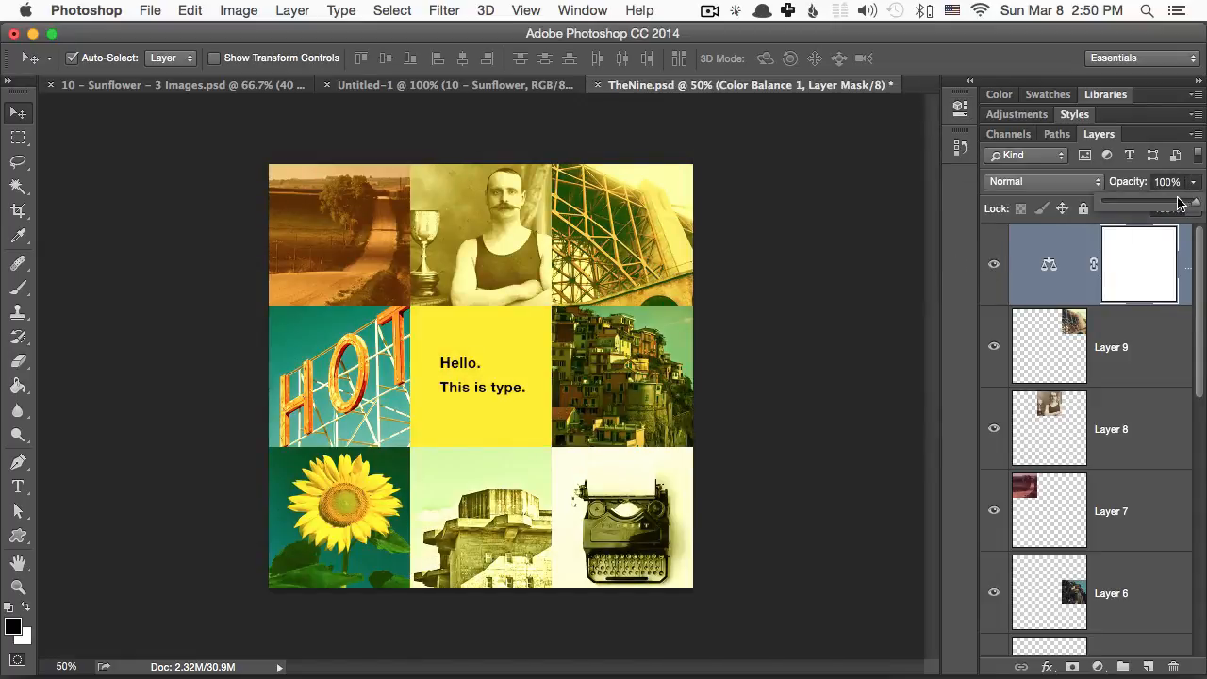
left_click_drag(1178, 204, 1149, 205)
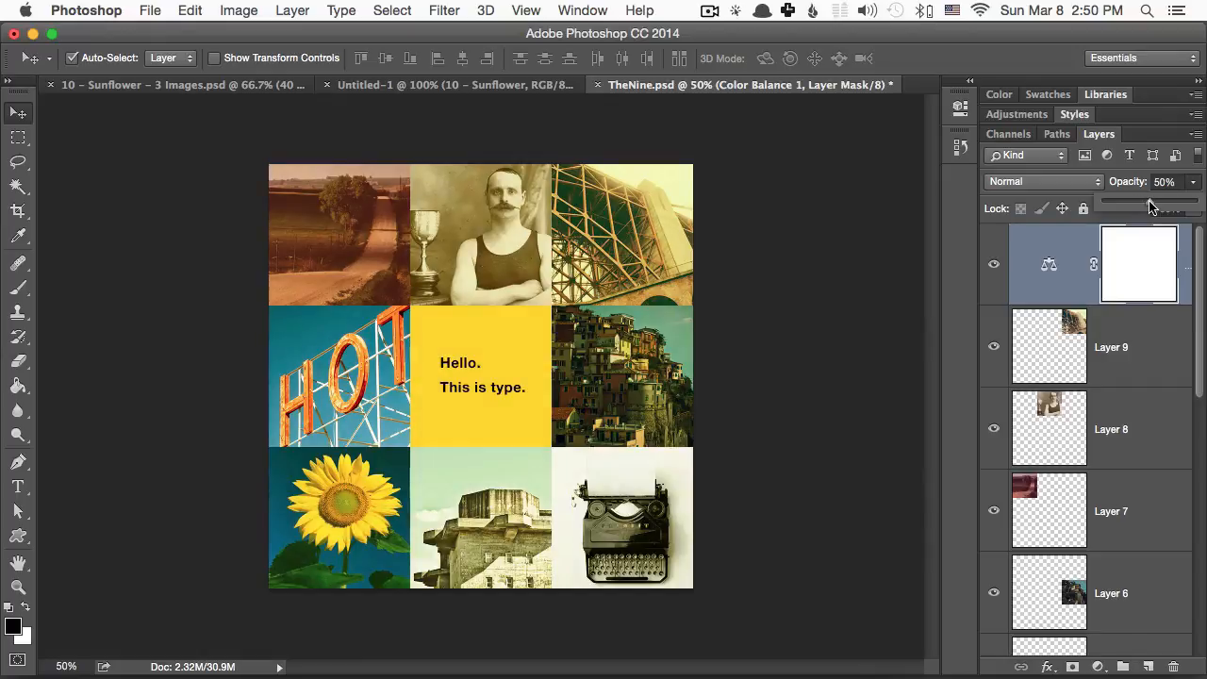
Compare the grid with and without the half-strength Color Balance layer, and leave that layer hidden.
left_click(993, 265)
left_click(993, 265)
left_click(993, 265)
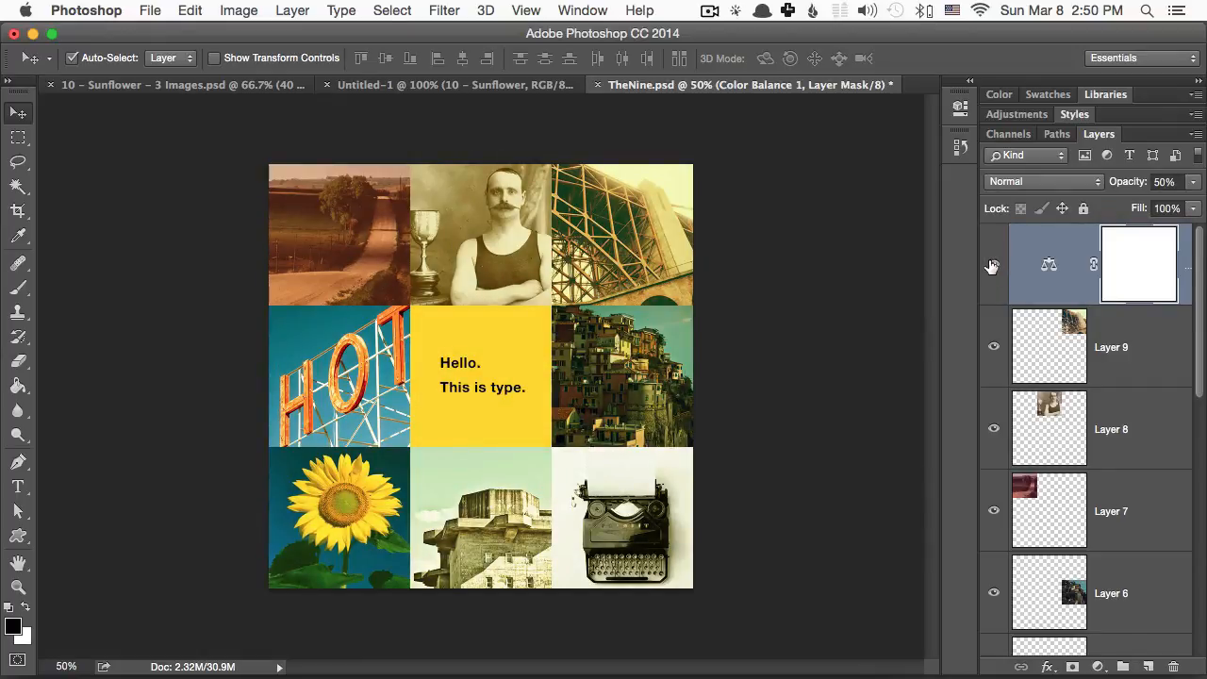
left_click(992, 267)
left_click(991, 267)
left_click(992, 267)
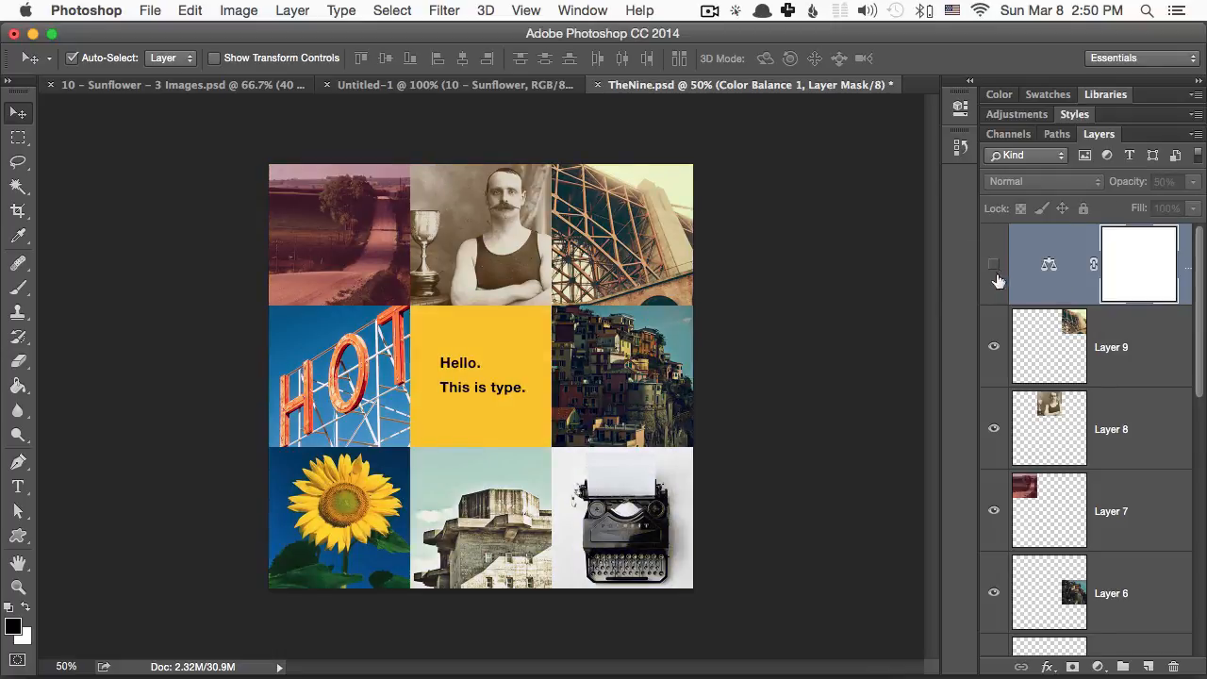
left_click(994, 266)
left_click(994, 266)
Try Auto Color on the reddish road photo in Layer 7, and undo it.
left_click(376, 251)
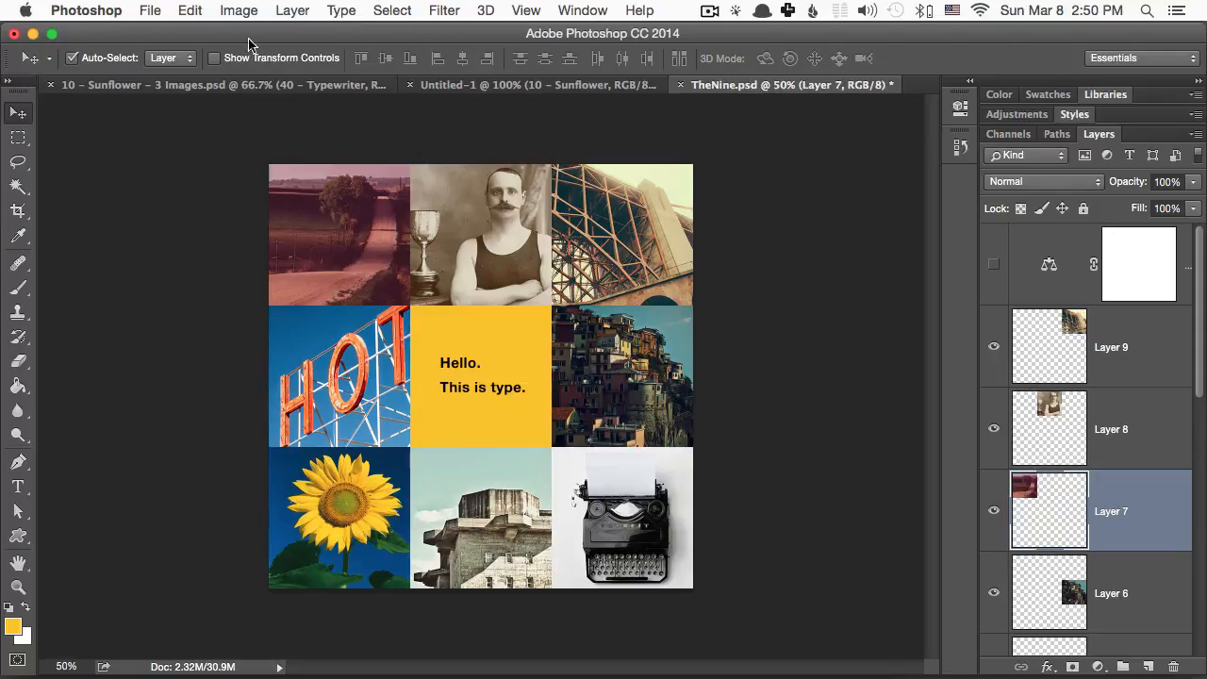
left_click(235, 11)
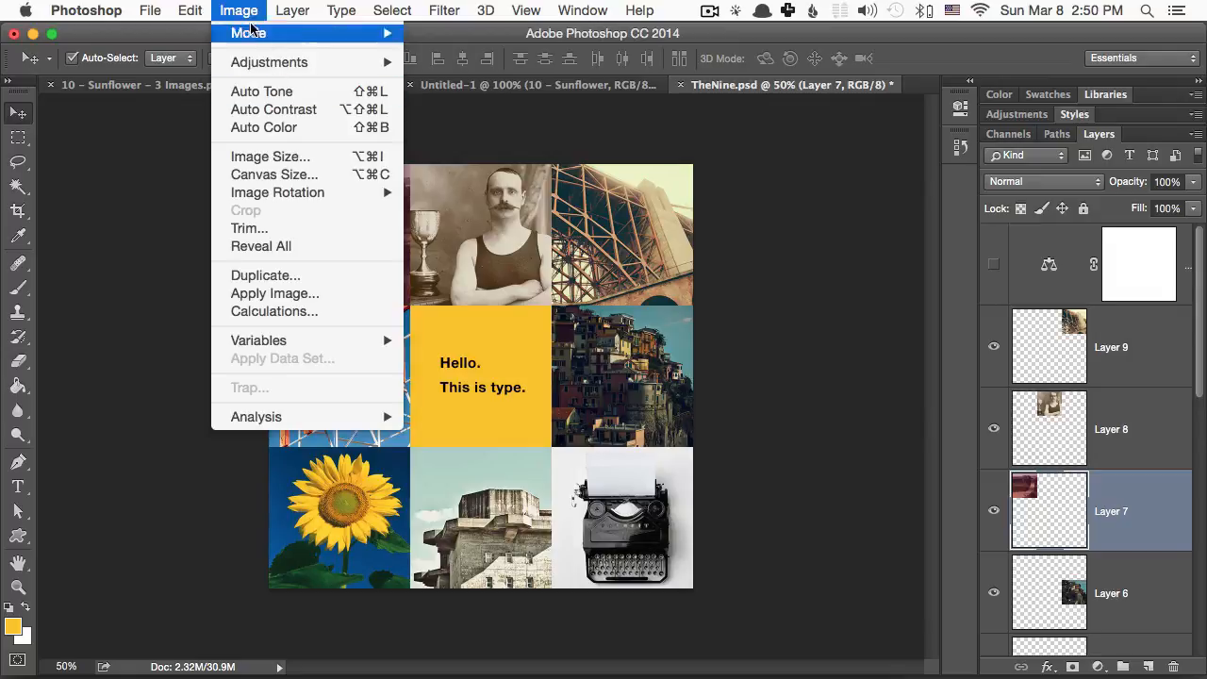
left_click(248, 10)
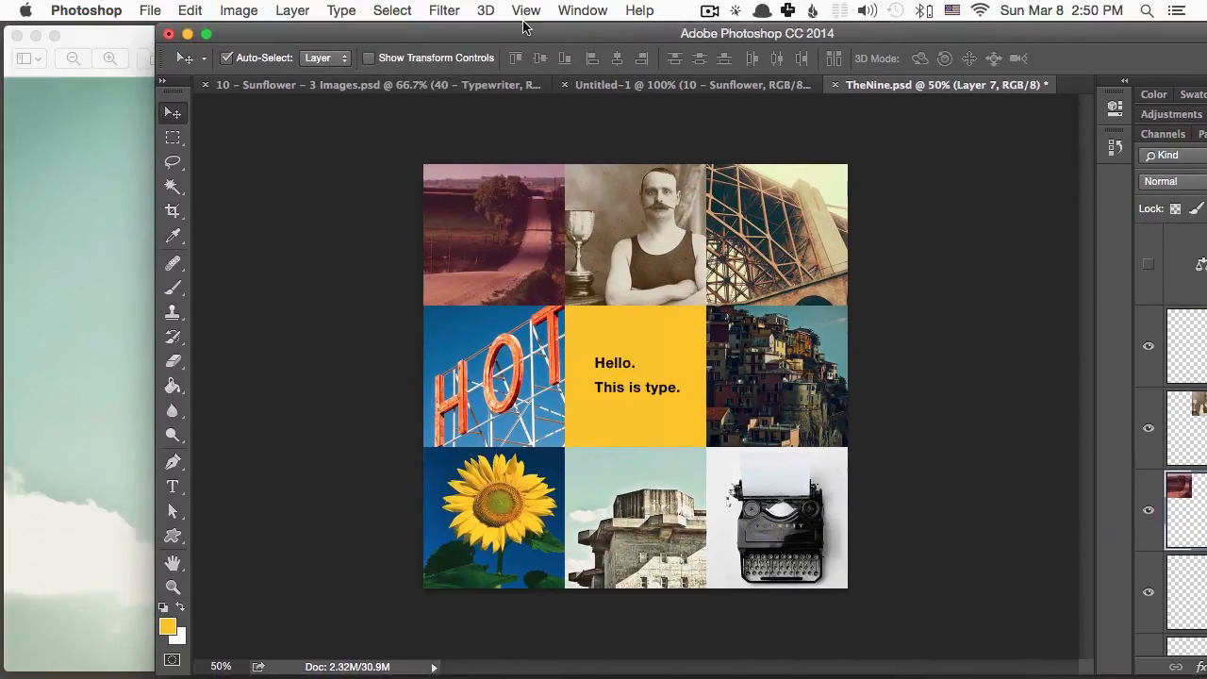
left_click(188, 9)
mouse_move(236, 8)
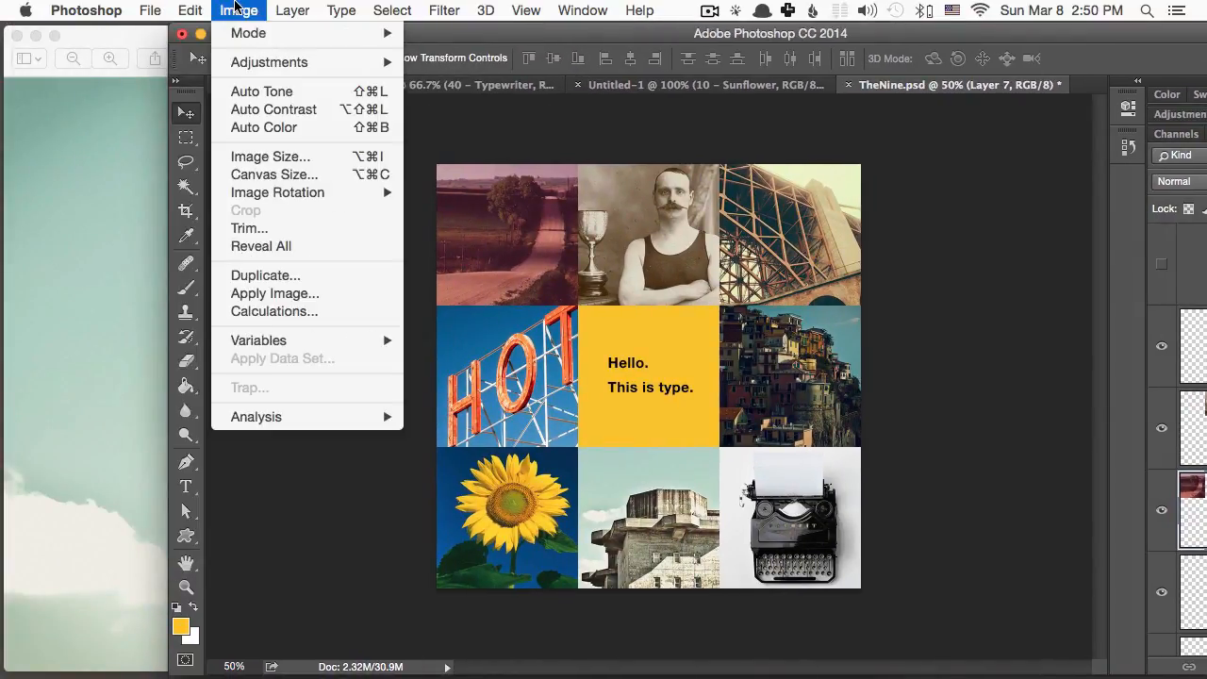
left_click(295, 127)
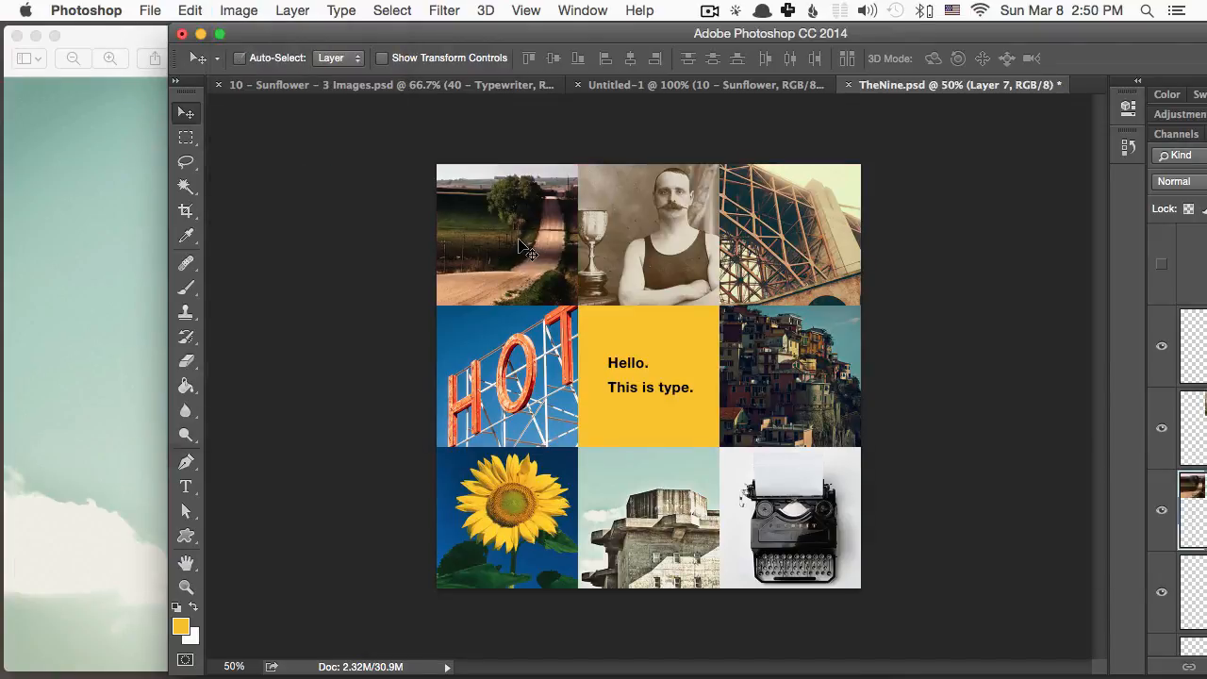
key("super+z")
Apply Auto Color and Auto Contrast to the road photo in Layer 7.
left_click_drag(654, 33, 780, 40)
left_click(170, 9)
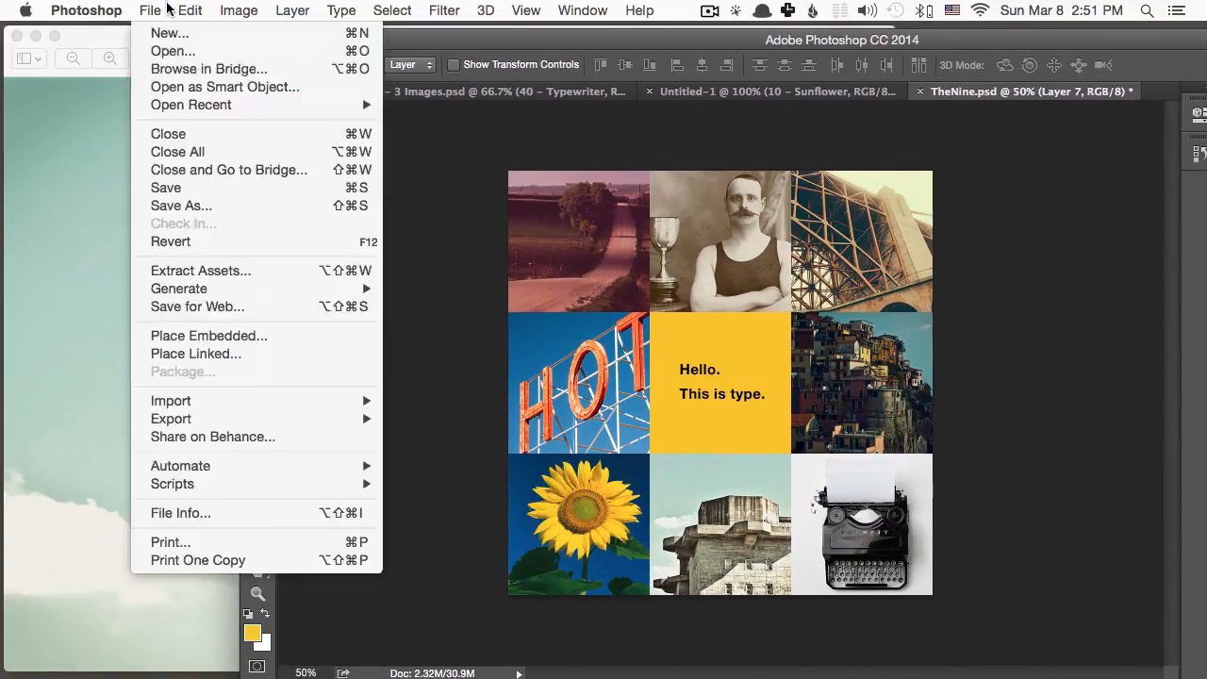
mouse_move(238, 9)
left_click(292, 127)
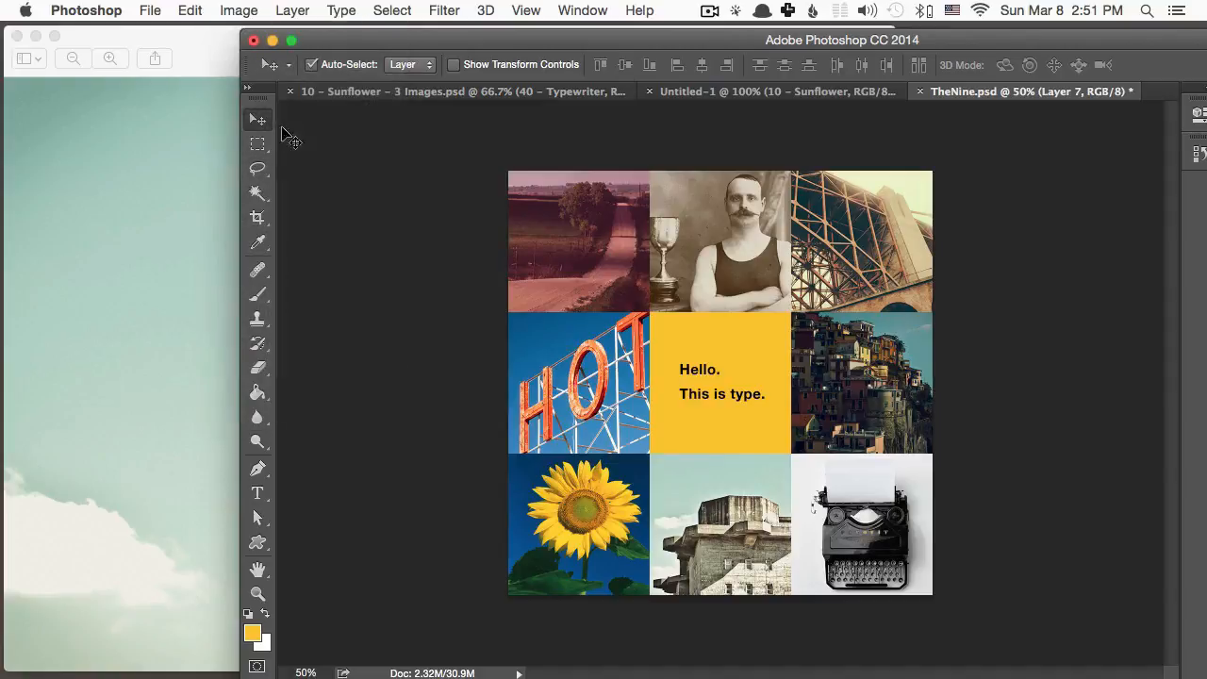
left_click(238, 10)
left_click(267, 113)
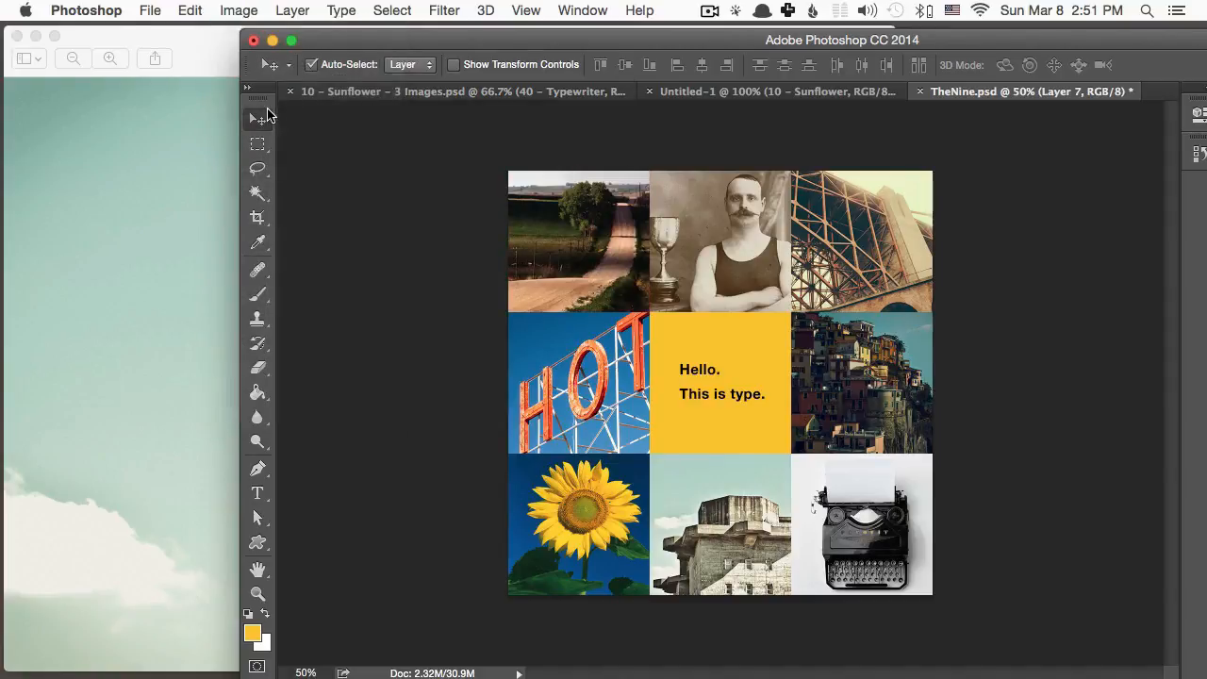
Try Auto Tone on the road photo in Layer 7, and undo it.
left_click(238, 10)
left_click(269, 90)
key("super+z")
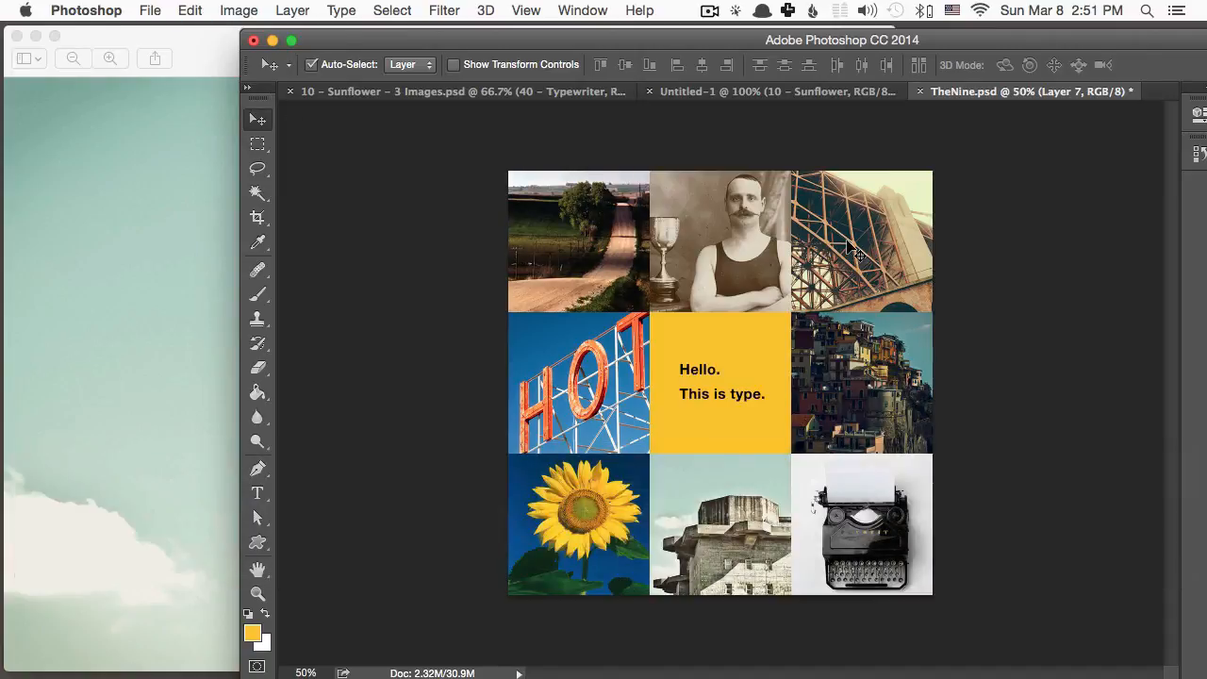
Apply Auto Color, Auto Contrast and Auto Tone to the steel bridge photo in Layer 9.
left_click(193, 10)
mouse_move(235, 9)
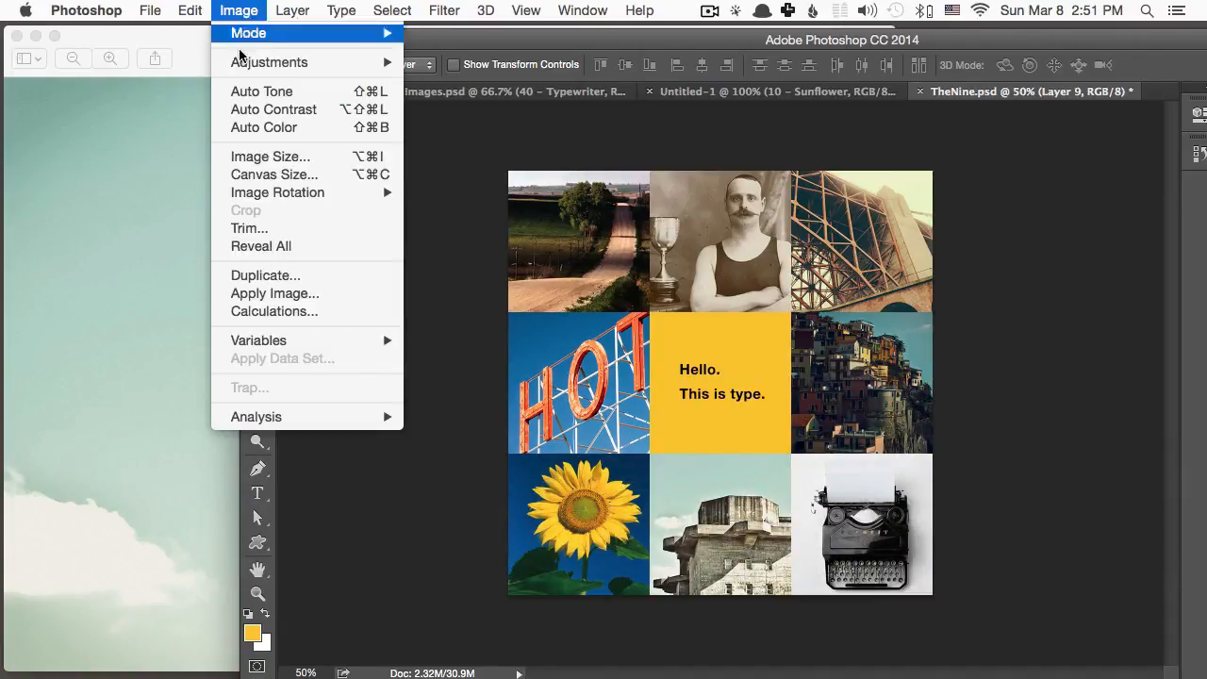
left_click(265, 124)
left_click(239, 9)
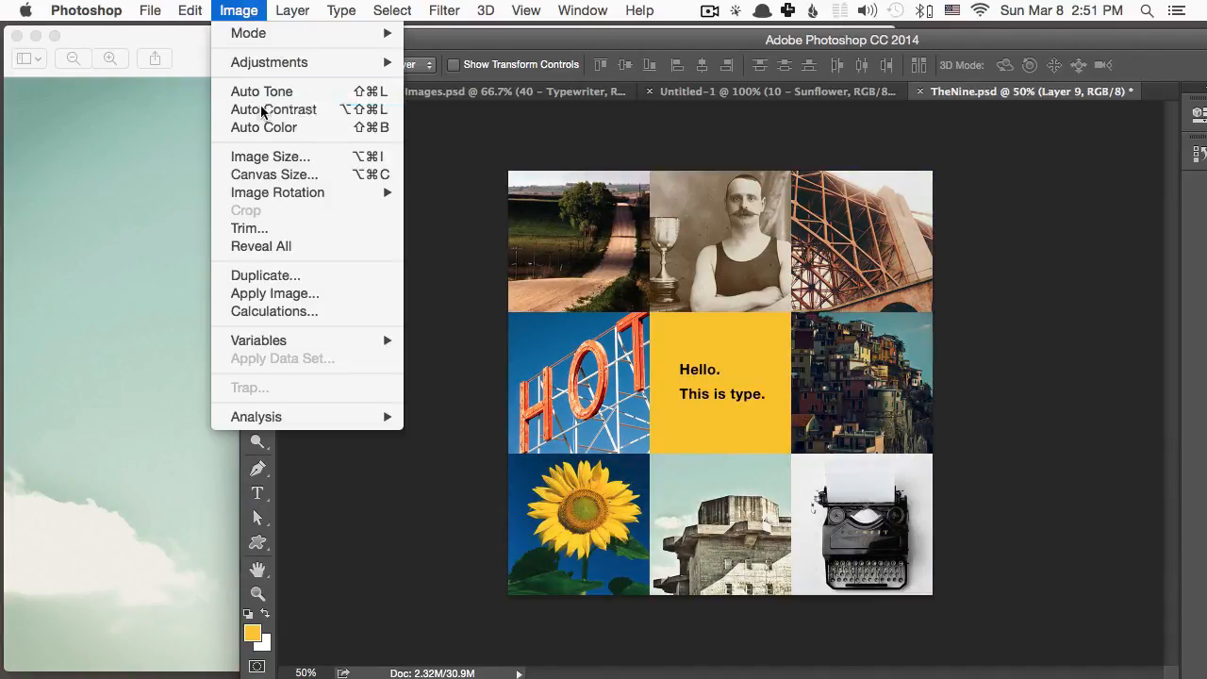
left_click(234, 10)
left_click(231, 10)
left_click(262, 92)
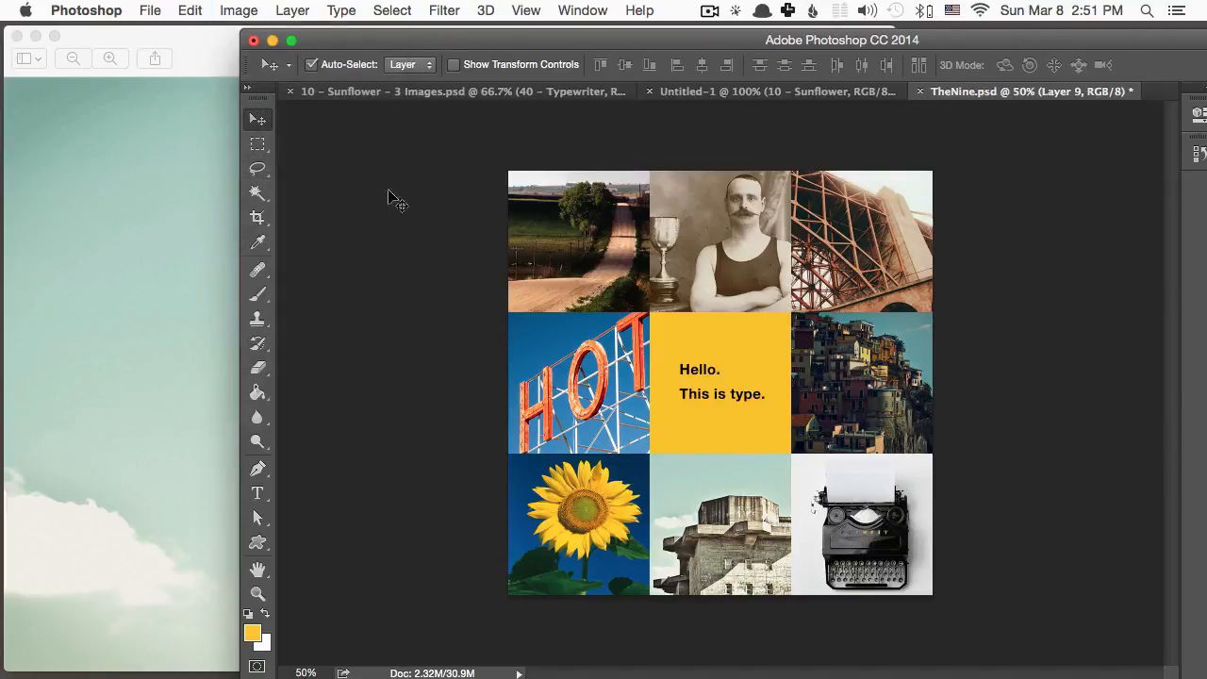
Apply Auto Contrast to the sepia portrait of the man with the trophy in Layer 8.
left_click(913, 396)
left_click(871, 521)
left_click(739, 236)
left_click(189, 10)
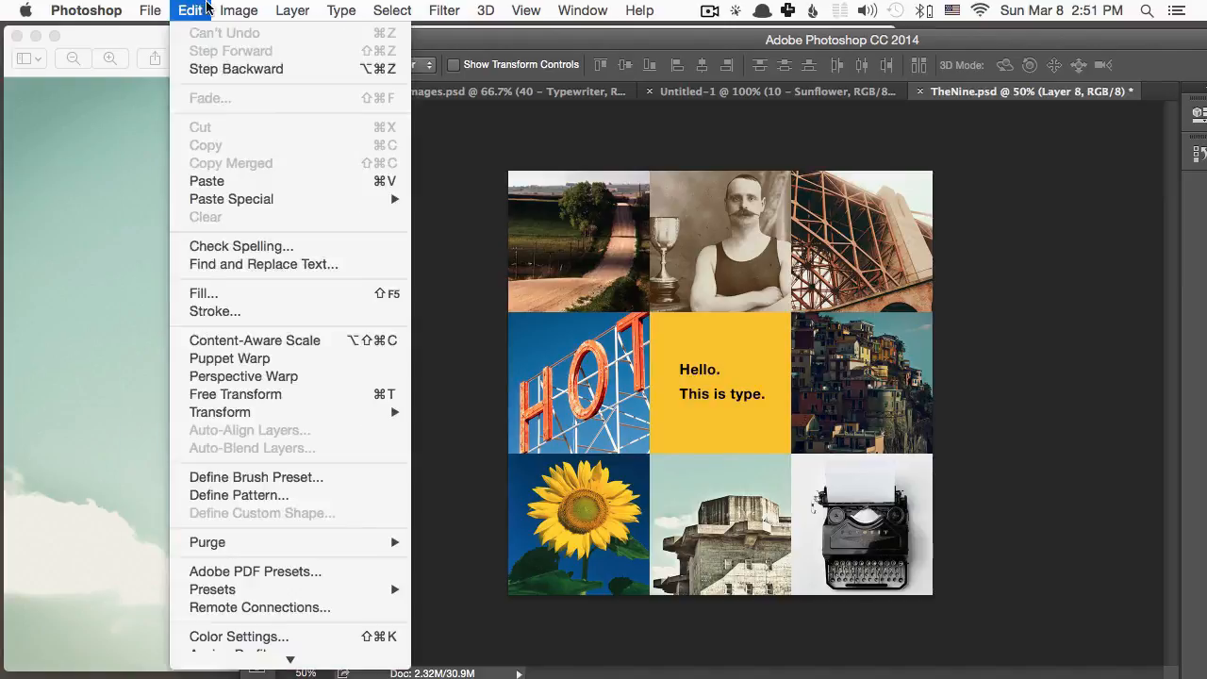
mouse_move(238, 9)
left_click(268, 109)
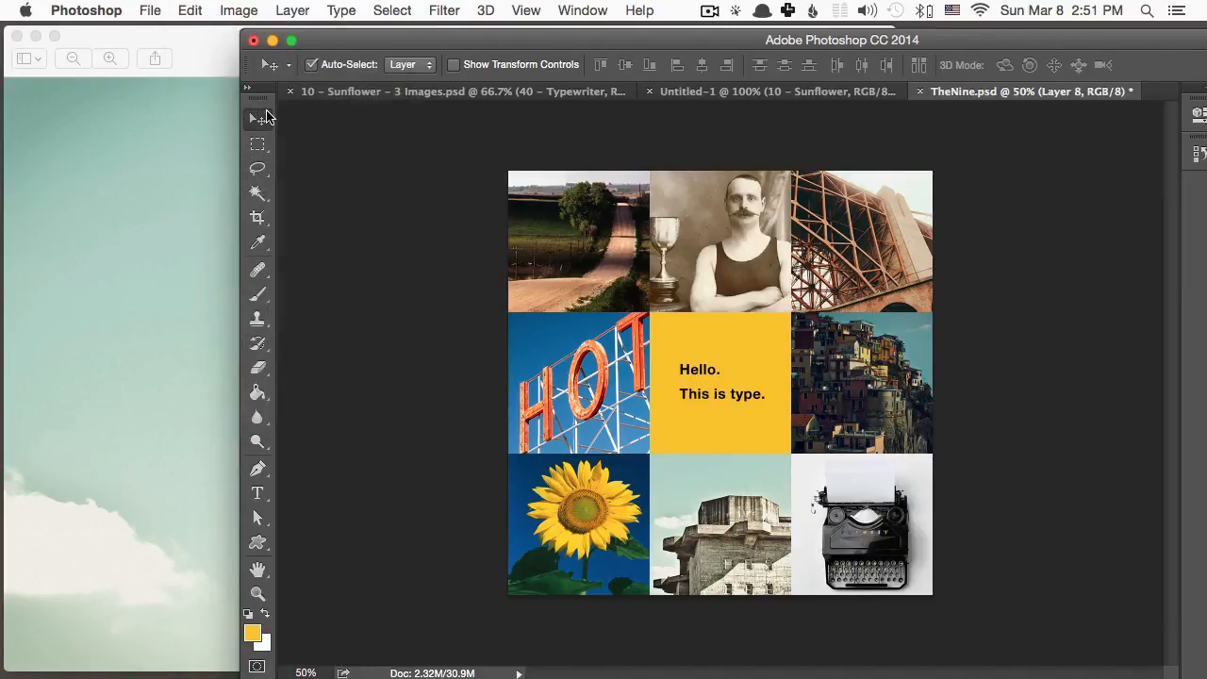
Compare the grid before and after the auto corrections using the Master Opacity Change history state, and return to the corrected version.
left_click_drag(662, 39, 415, 27)
left_click(956, 149)
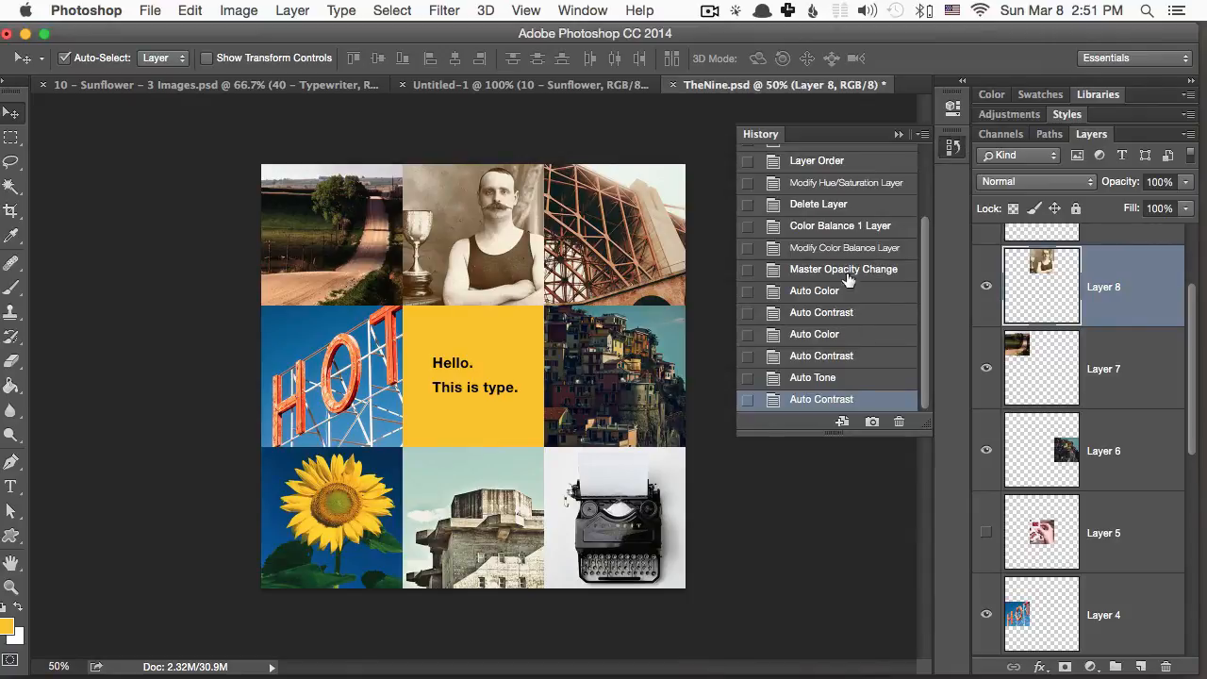
left_click(849, 270)
key("super+z")
key("super+z")
key("super+z")
key("super+z")
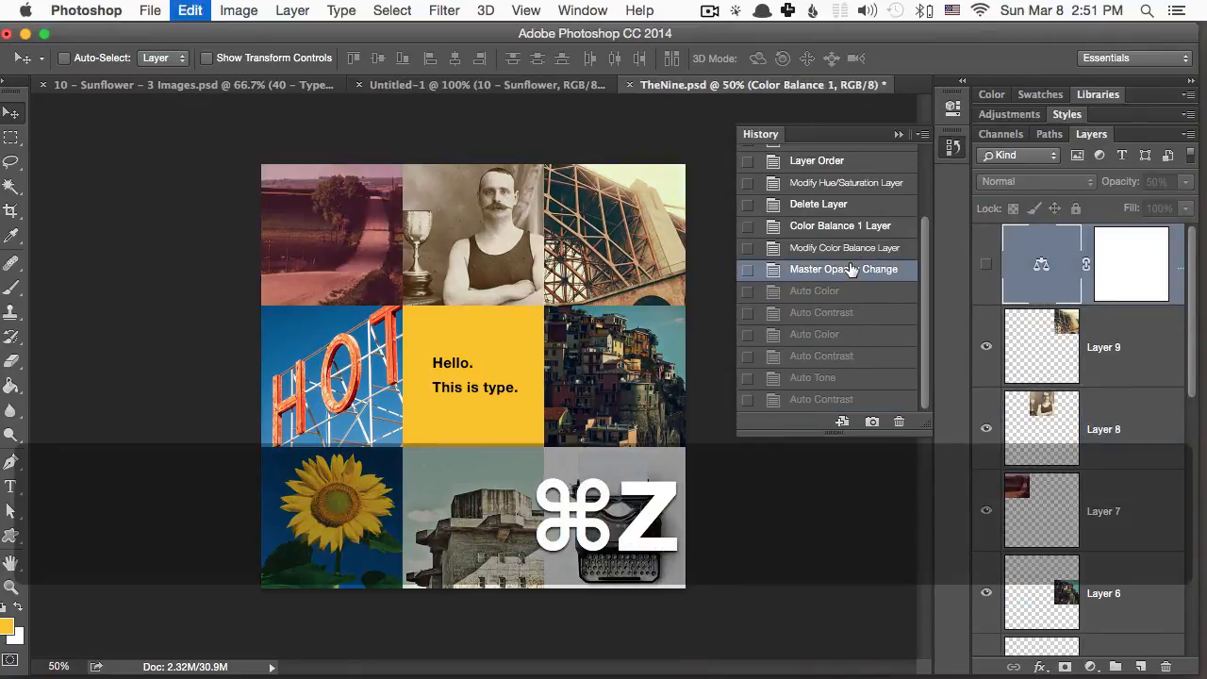
key("super+z")
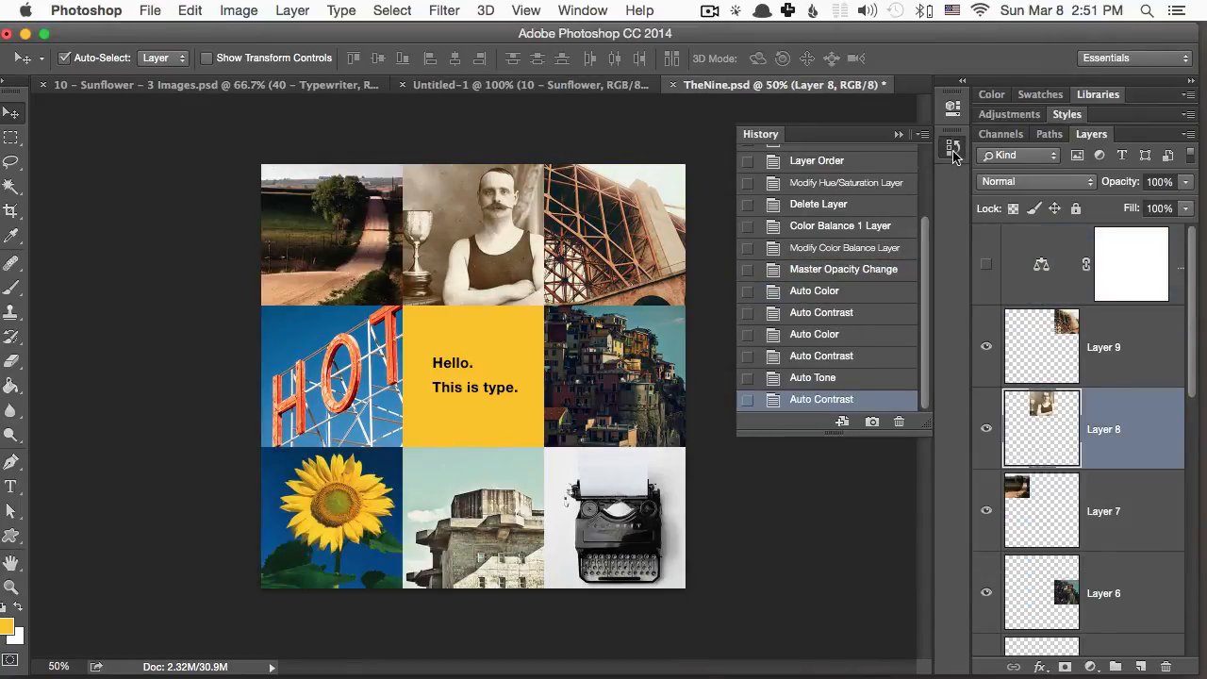
Close the history and turn the Color Balance adjustment layer's visibility back on.
left_click(957, 149)
left_click_drag(402, 36, 412, 40)
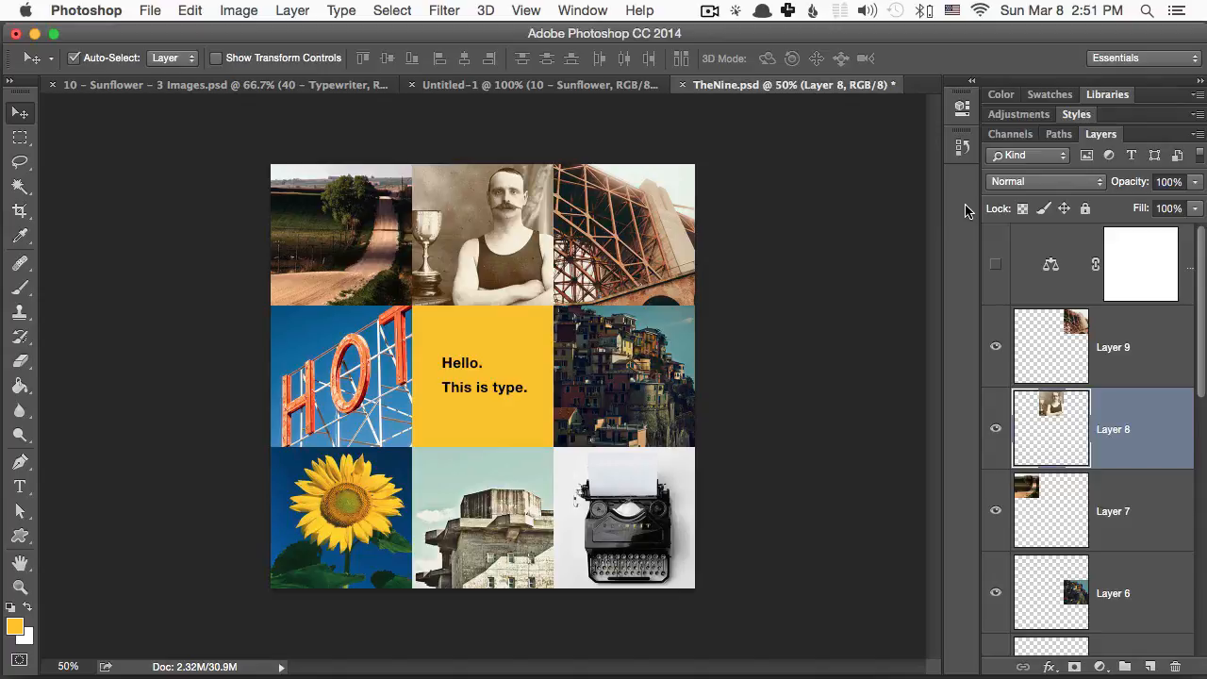
left_click(995, 266)
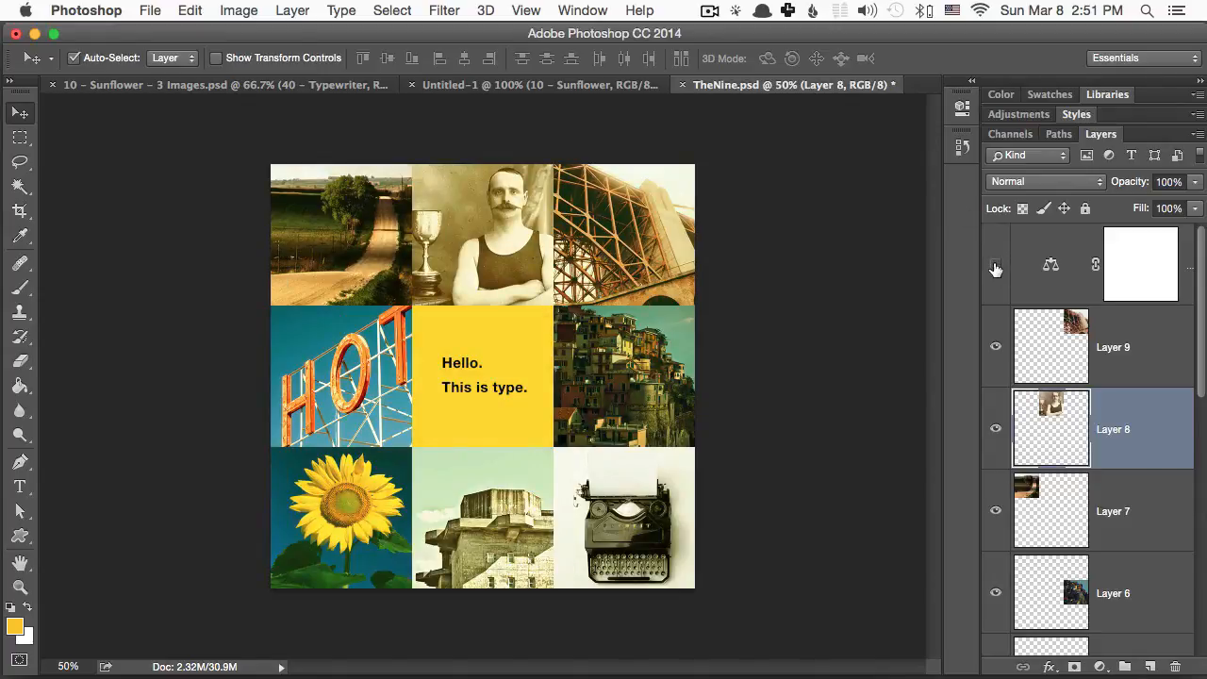
left_click(994, 265)
left_click_drag(696, 34, 681, 27)
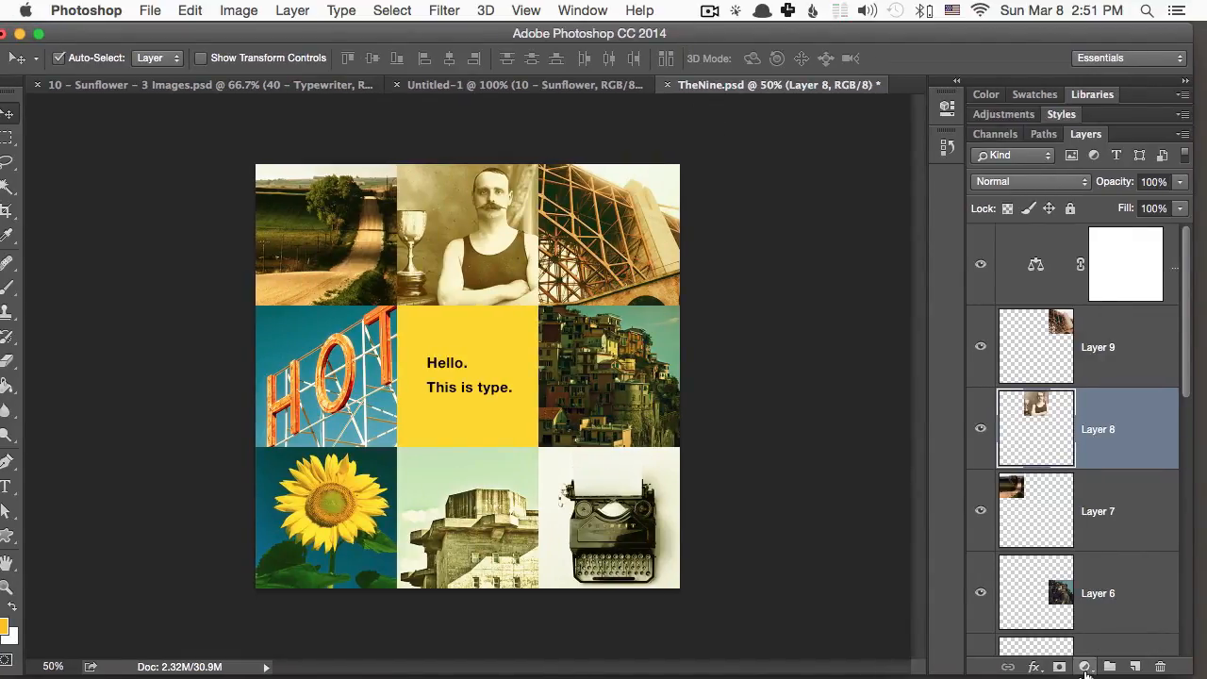
Add a Solid Color fill layer in yellow (fcc401) above Layer 8.
left_click(1086, 670)
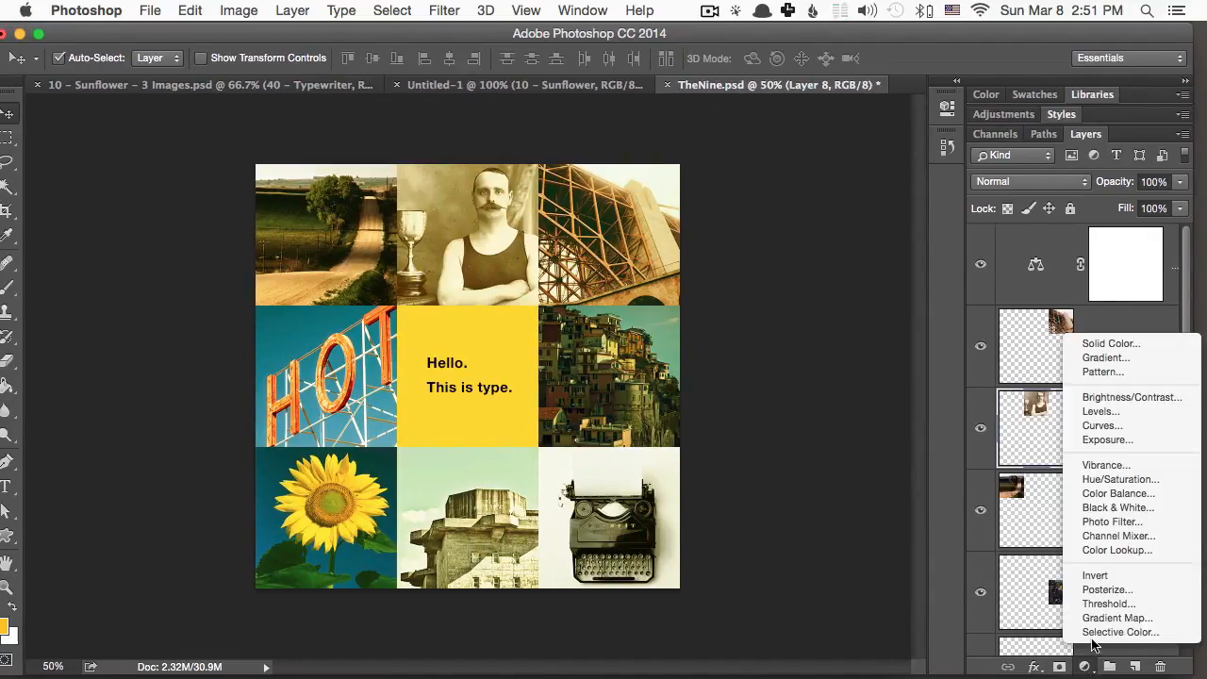
left_click(1113, 345)
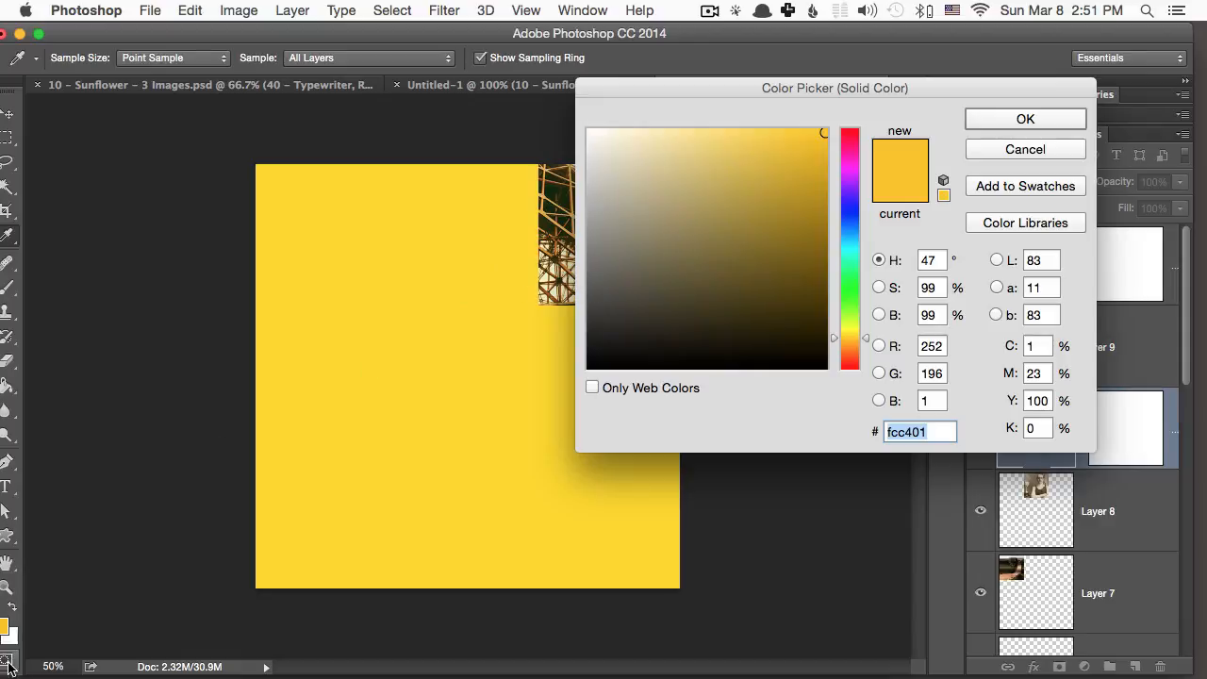
left_click(1042, 116)
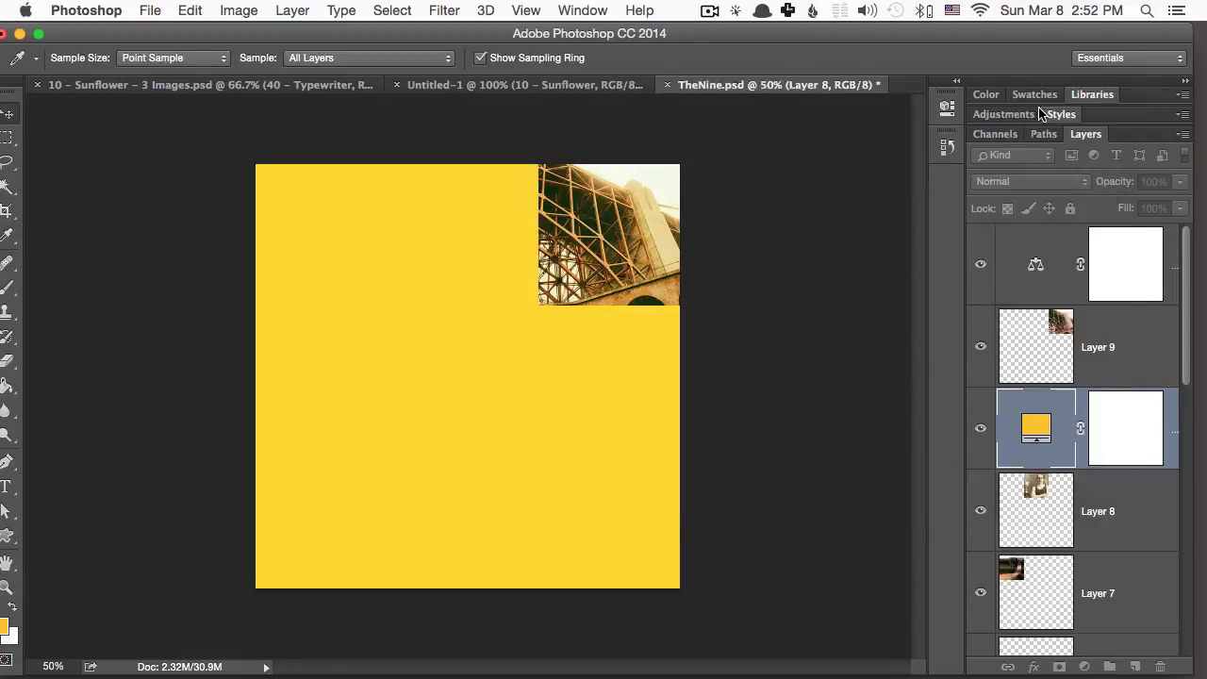
key("v")
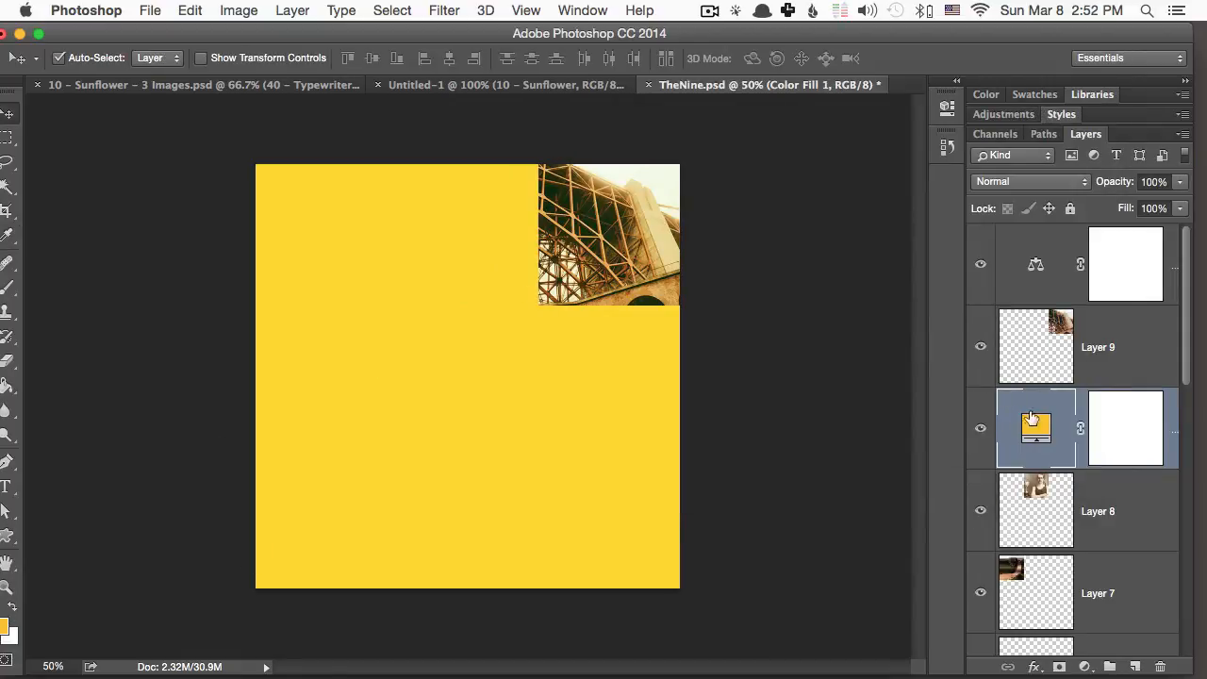
Move the yellow fill layer above the Color Balance layer and set its opacity to 22%.
left_click_drag(1083, 408, 1072, 273)
left_click(1180, 181)
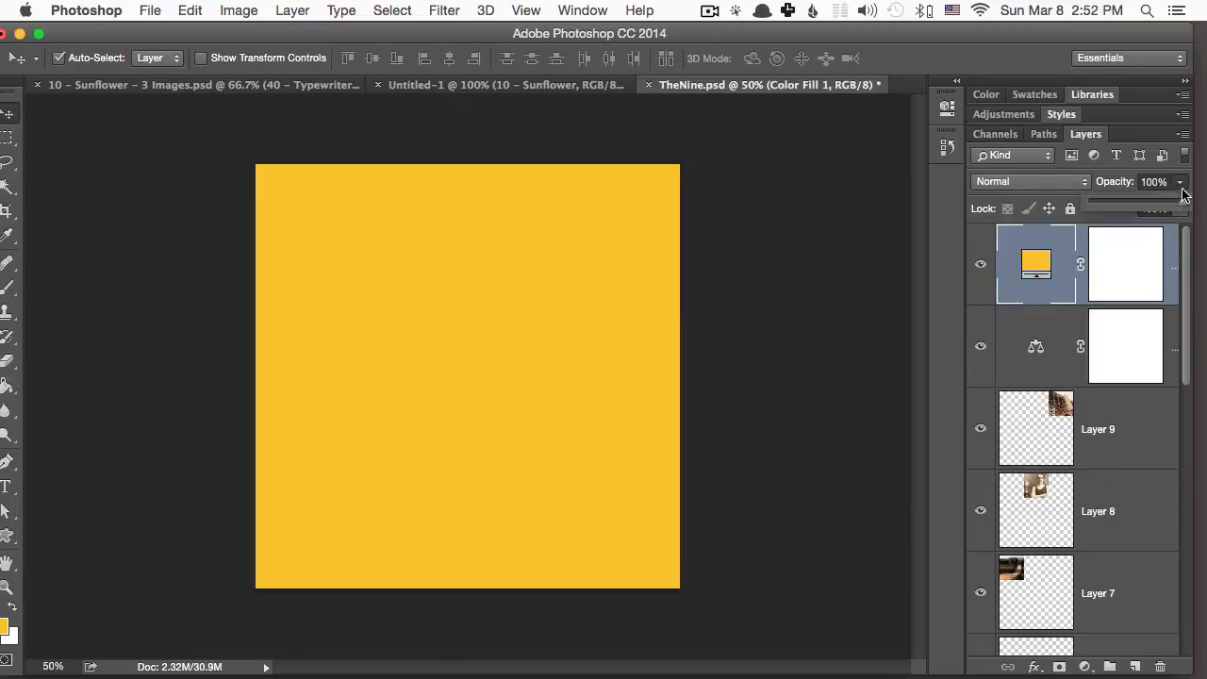
left_click_drag(1183, 199, 1111, 207)
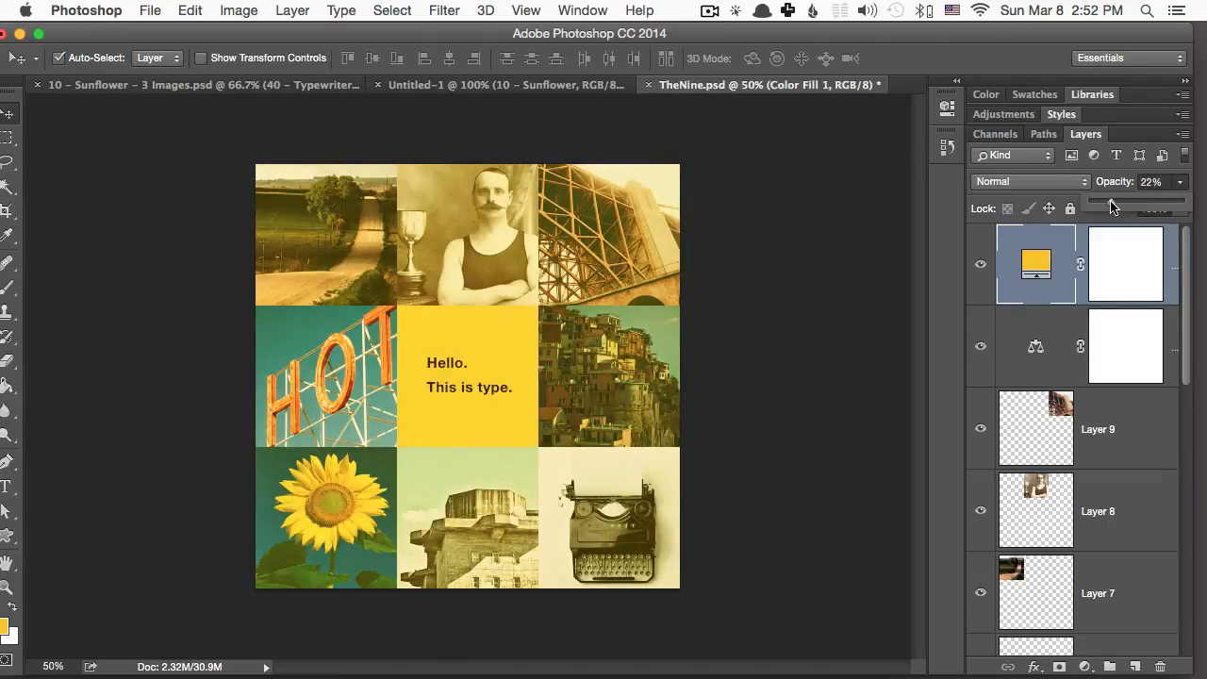
left_click(1116, 419)
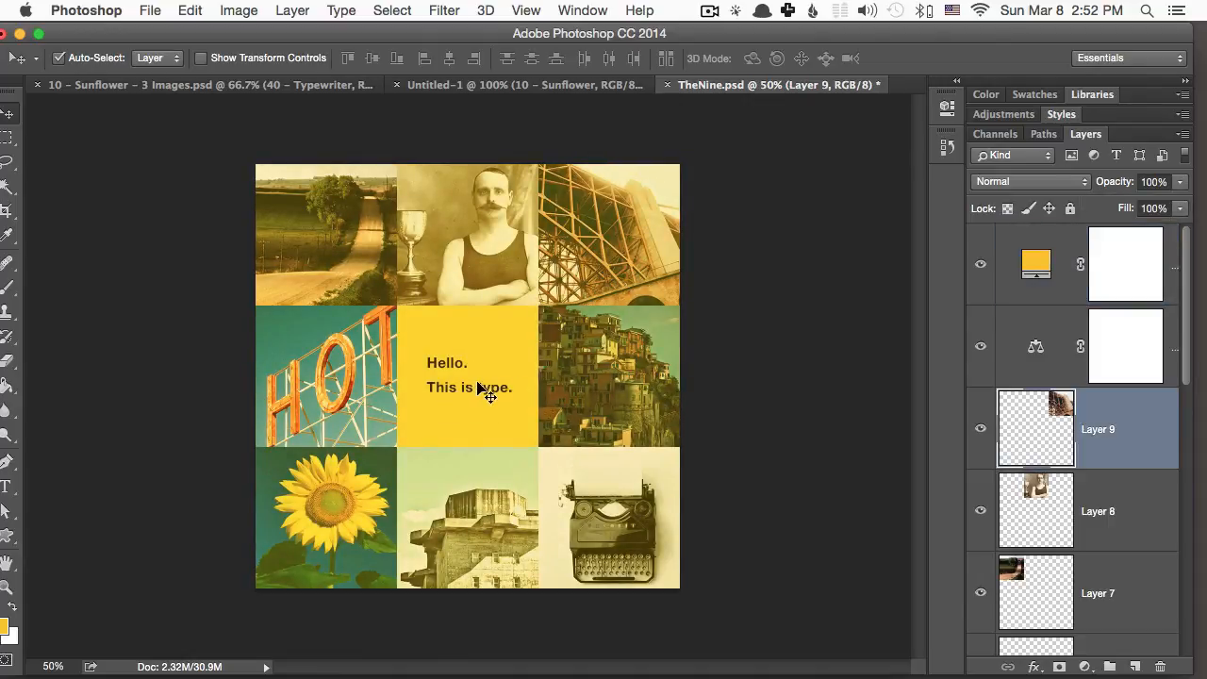
Move the "Hello. This is type." text layer to the top of the layer stack, above the yellow fill.
key("super+equal")
key("super+equal")
key("super+equal")
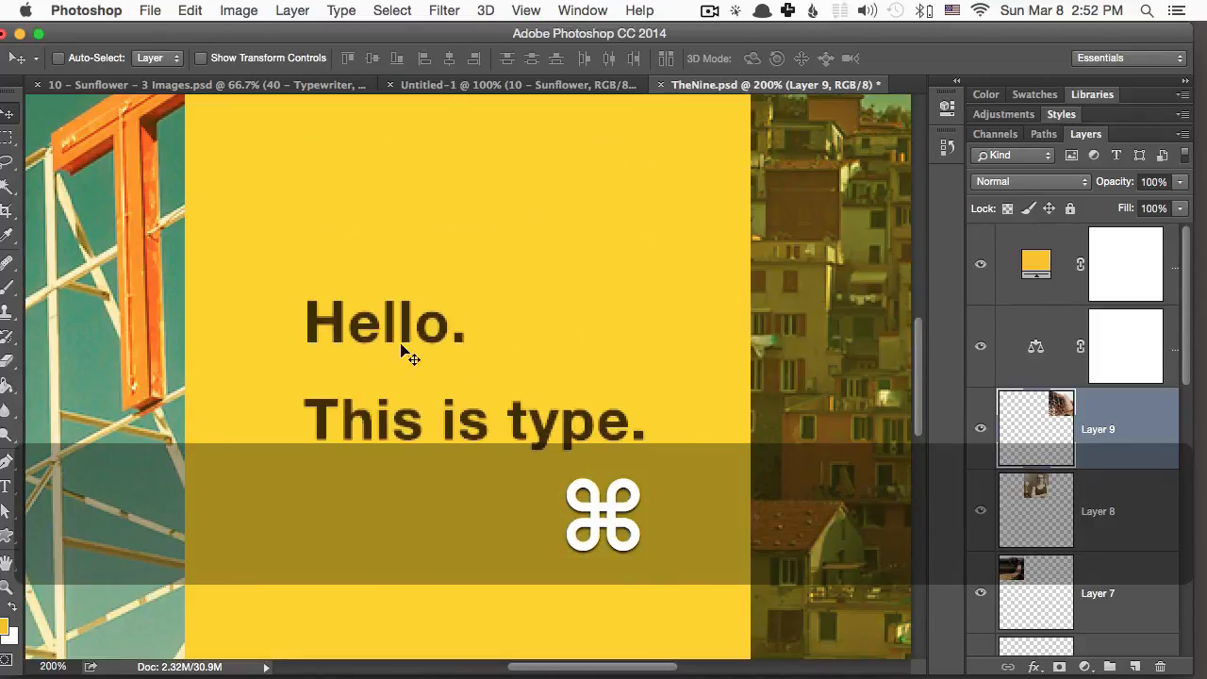
key("super+minus")
key("super+minus")
key("super+minus")
scroll(1123, 475, "down", 10)
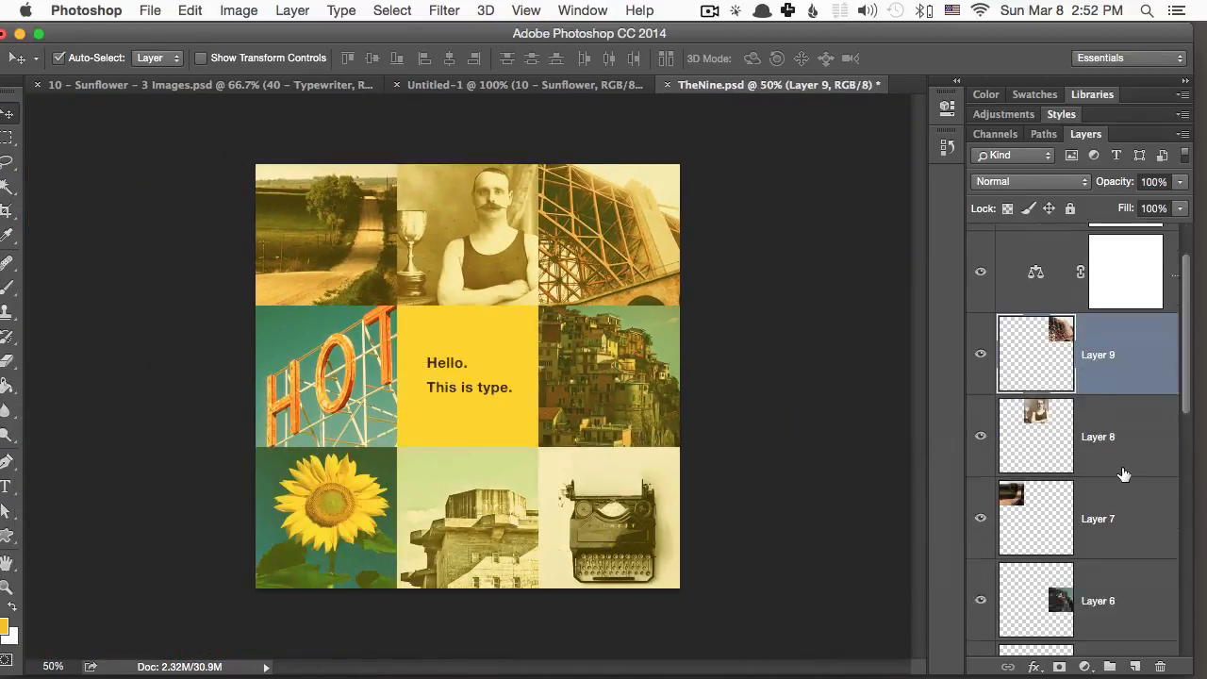
left_click_drag(1138, 354, 1132, 226)
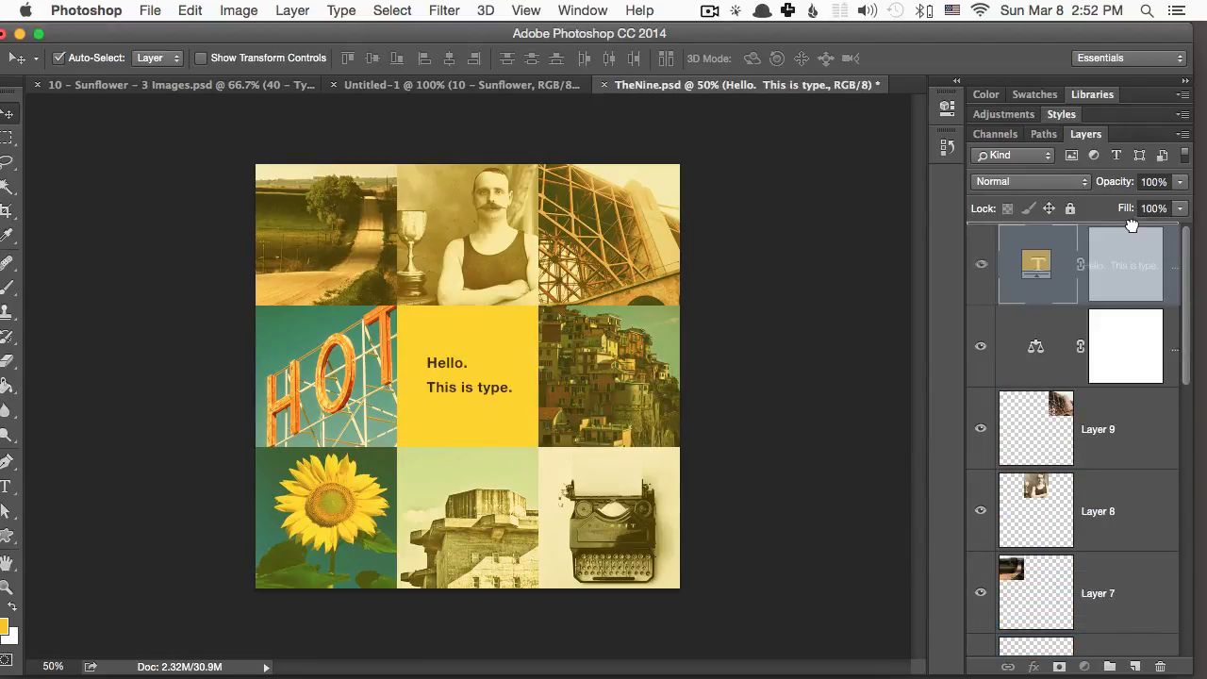
left_click_drag(1132, 227, 1132, 226)
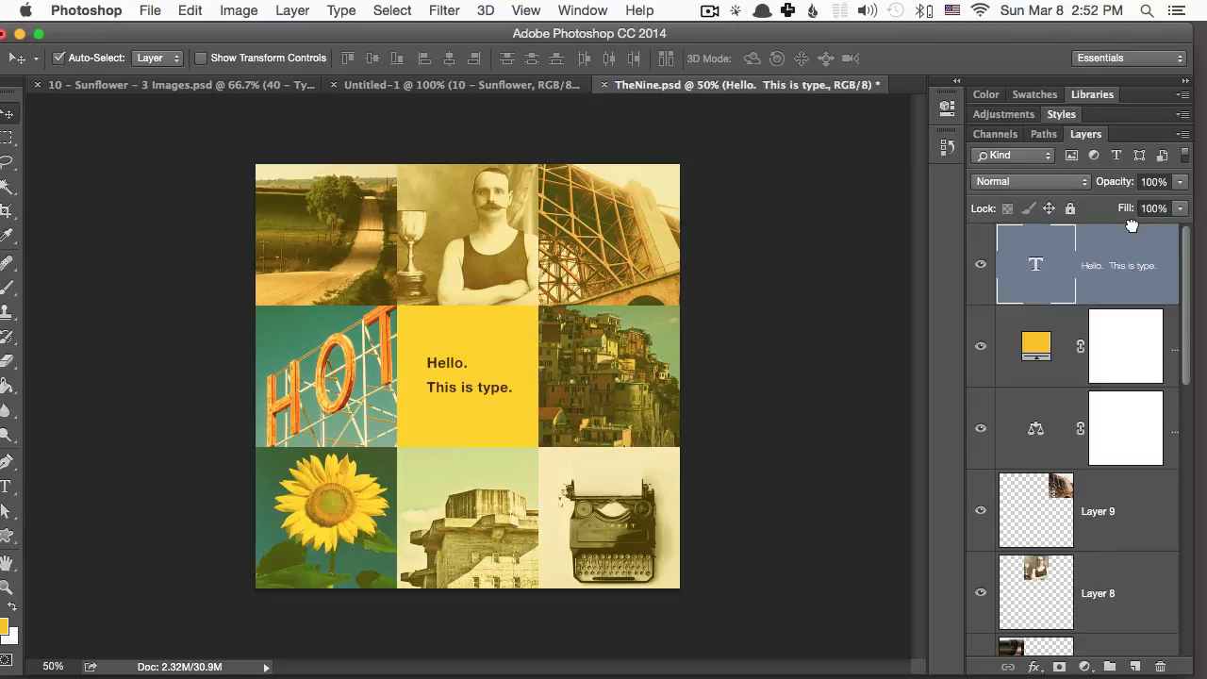